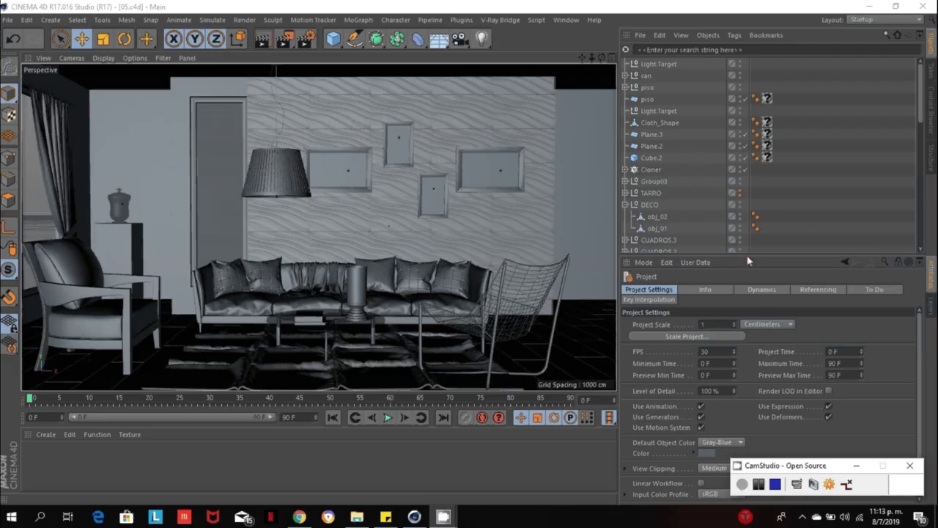
Switch to Chrome and examine the reference image of lens apertures from f/1.4 to f/8.0.
drag(742, 256, 742, 372)
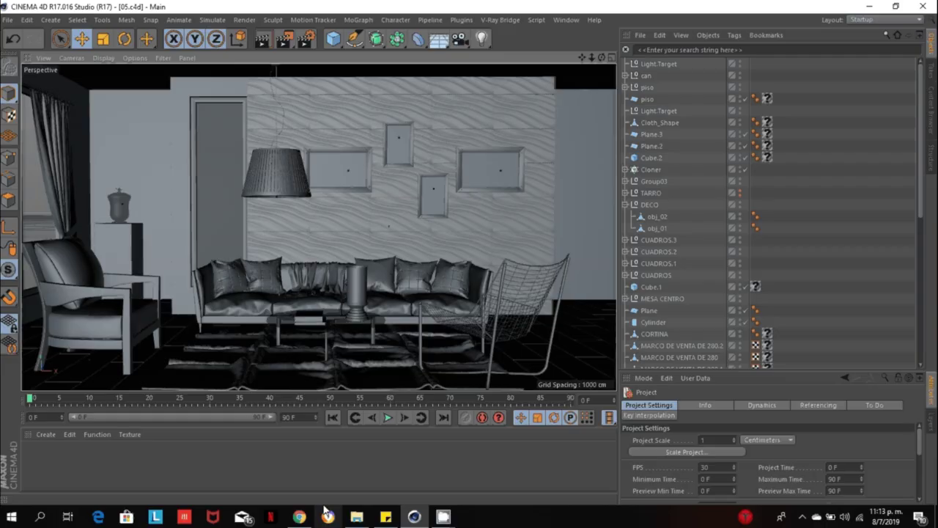
click(300, 517)
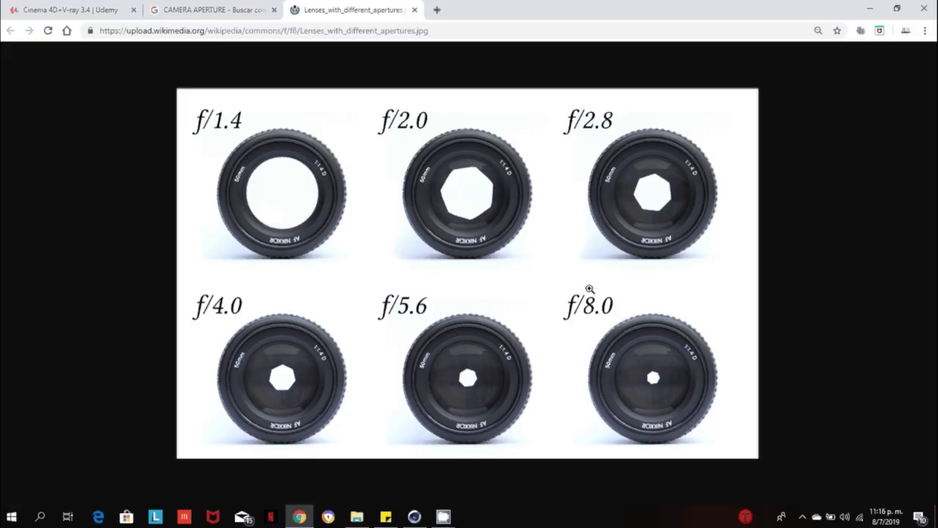
click(870, 9)
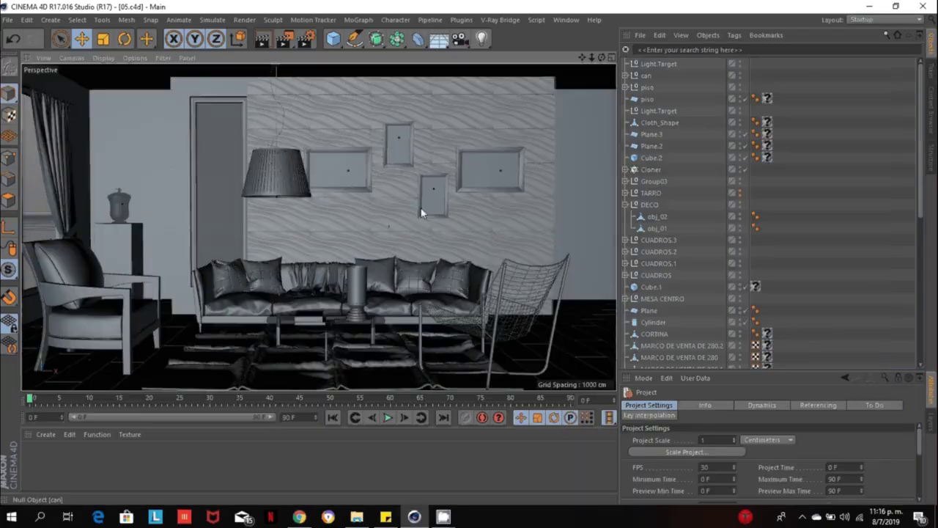
Add a V-Ray Physical Camera to the living room scene.
click(500, 20)
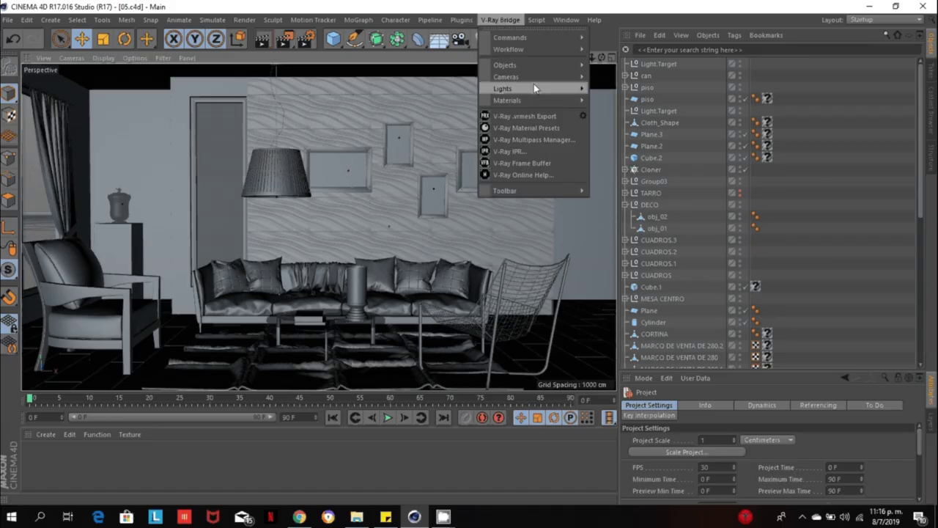
mouse_move(533, 66)
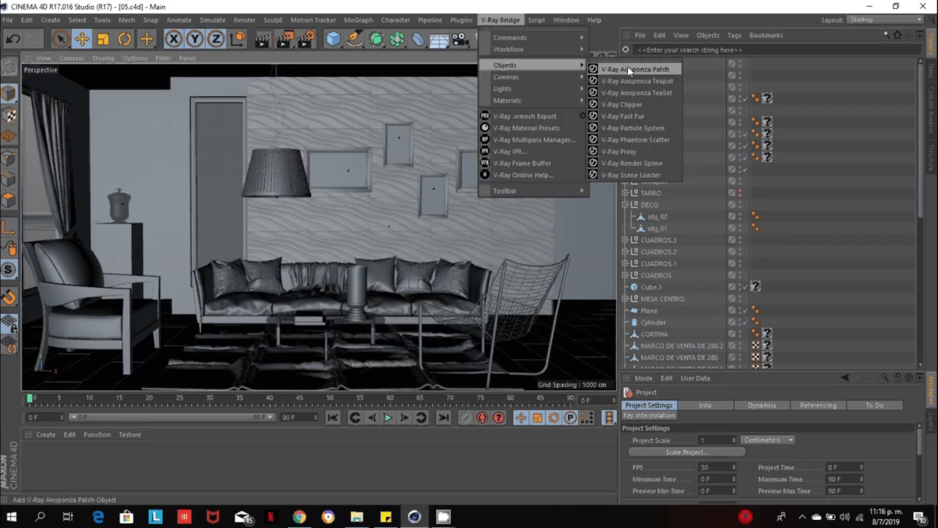
click(567, 78)
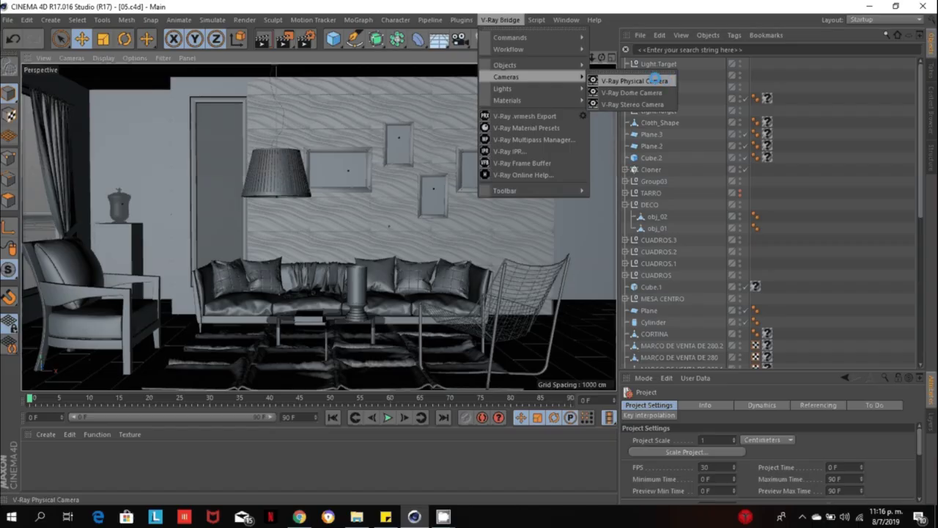
click(656, 79)
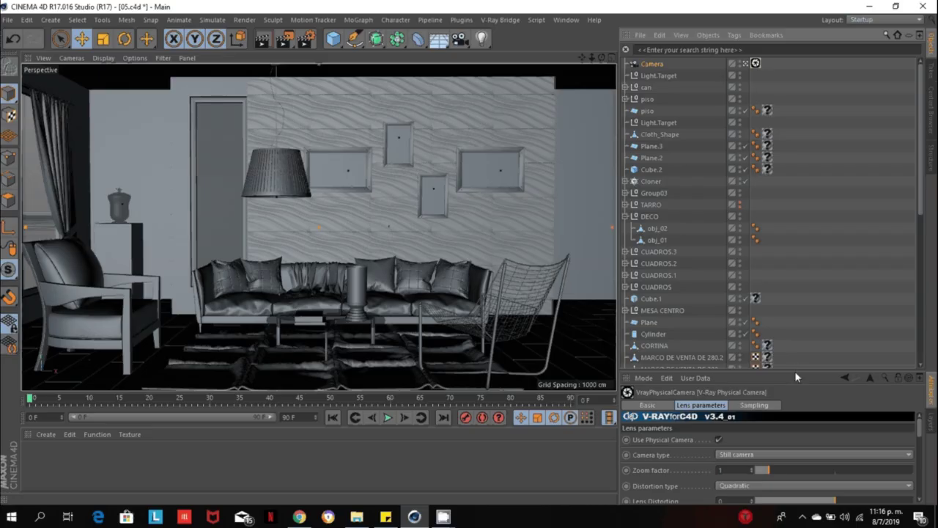
Examine the physical camera's Film ISO, F-Stop and Shutter speed, and compare the F-Stop with the aperture reference image in Chrome.
drag(796, 376, 796, 159)
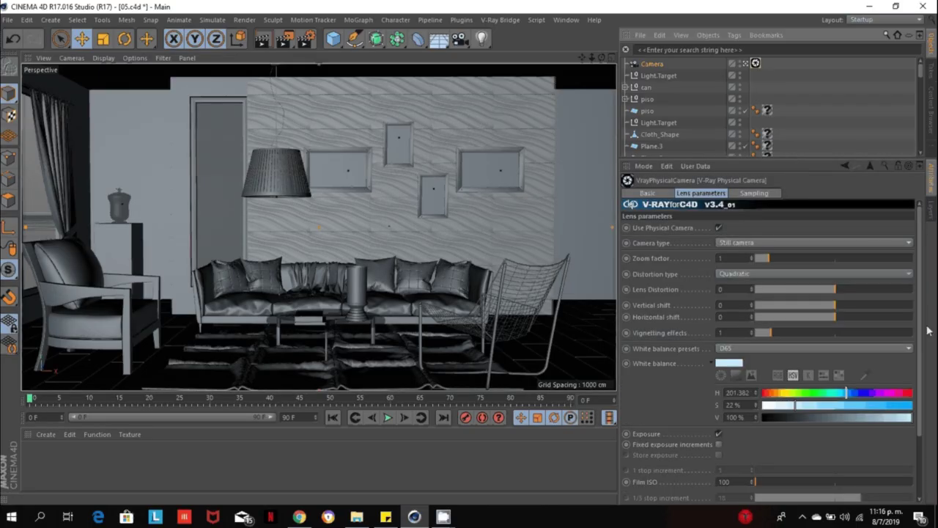
scroll(843, 381, down, 3)
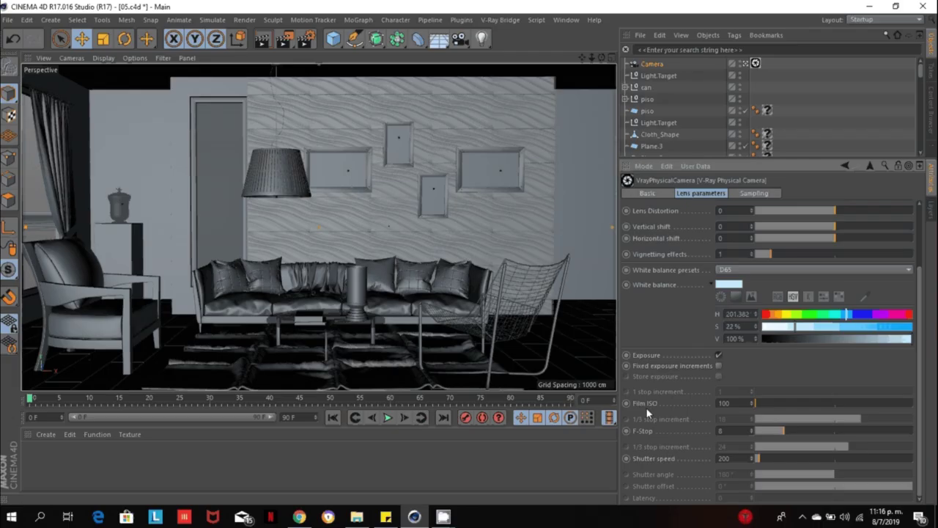
double_click(738, 405)
double_click(731, 432)
double_click(725, 458)
key(shift+Tab)
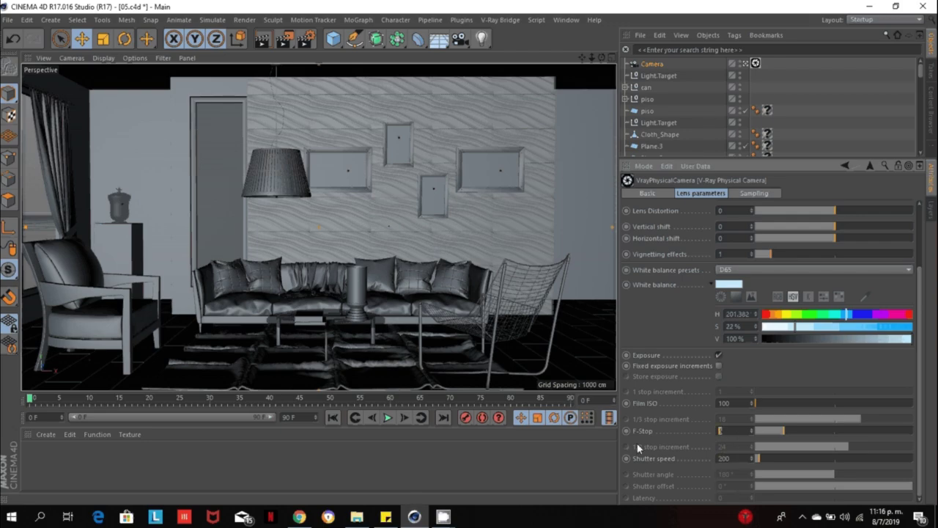
click(299, 517)
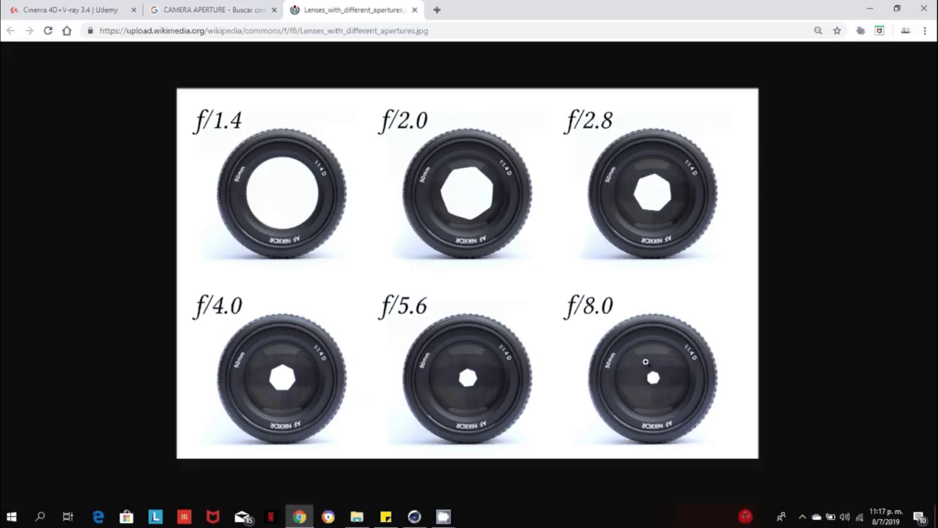
click(300, 516)
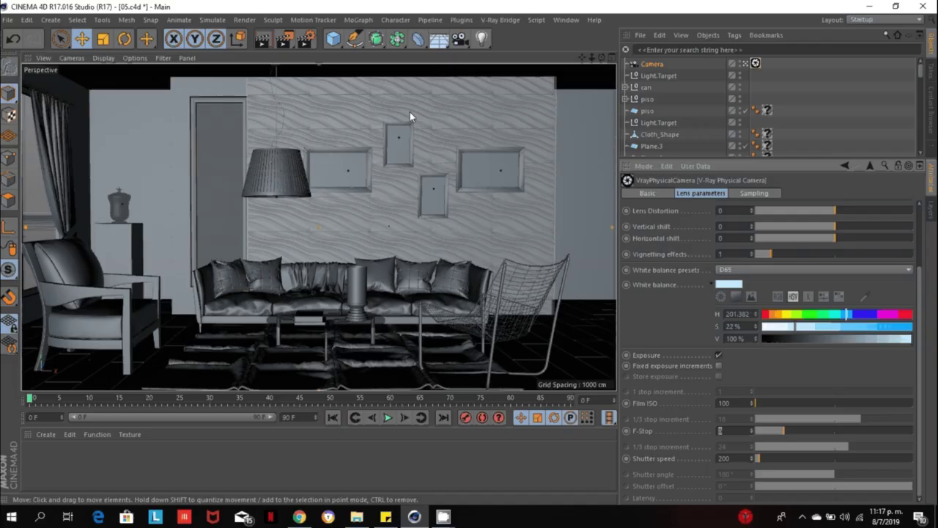
Add a V-Ray Area Rectangle Light and move it outside the window side of the room, to about X -437 cm and Z -116 cm.
click(500, 19)
mouse_move(574, 85)
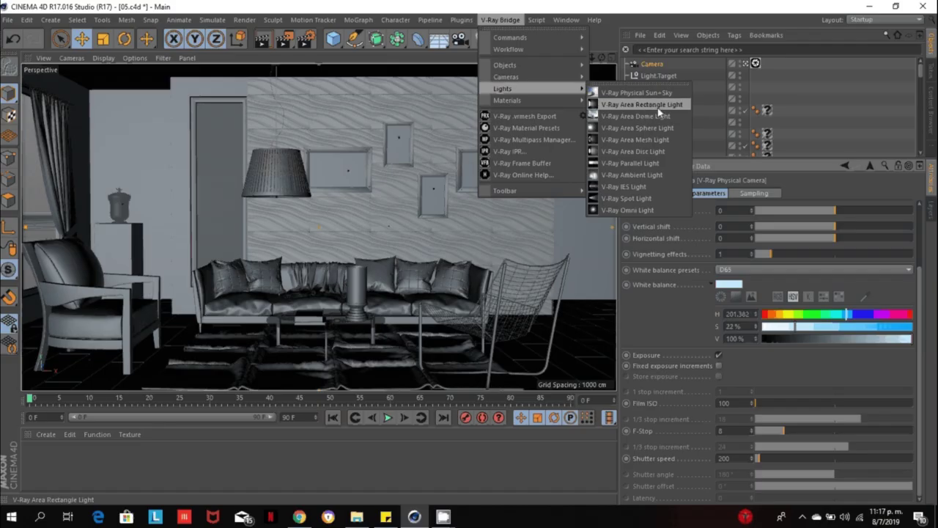
click(641, 105)
middle_click(418, 145)
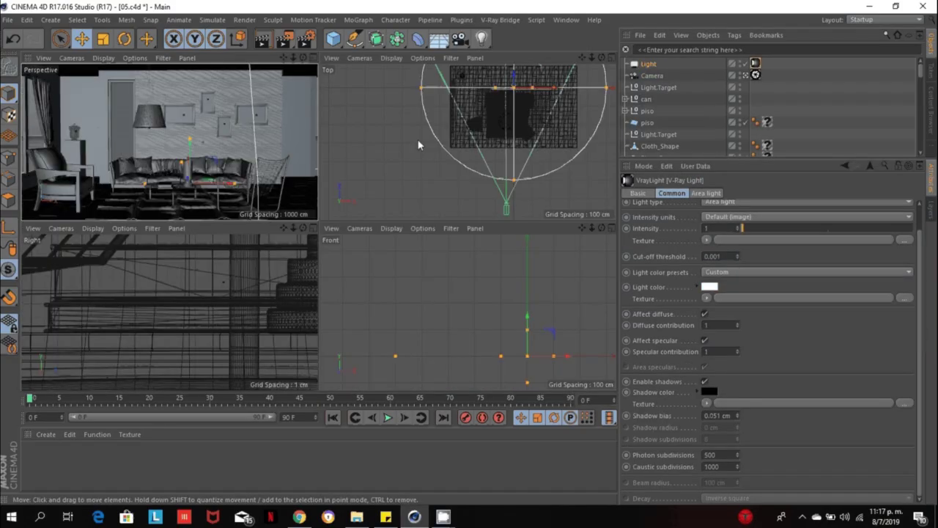
middle_click(418, 144)
alt+middle_drag(454, 185, 337, 205)
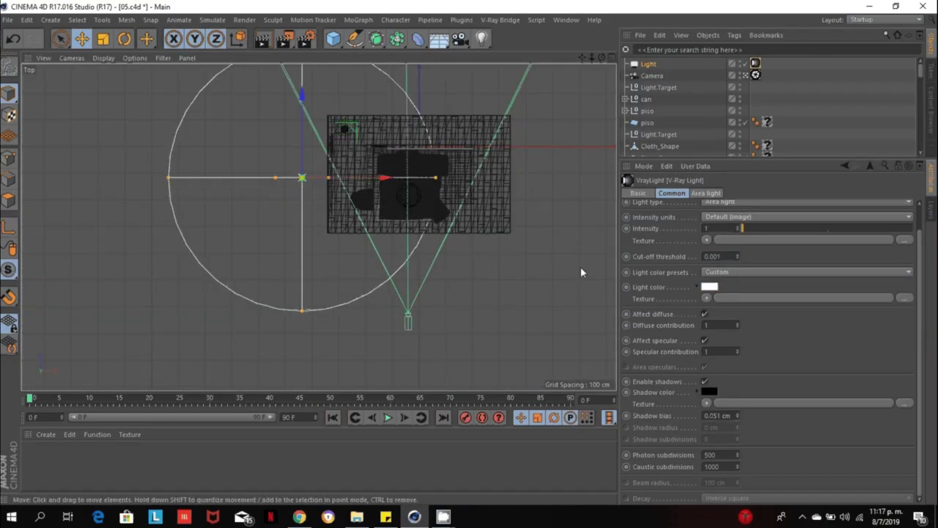
Rotate the rectangle light to a heading of -90° so it faces into the room.
click(645, 75)
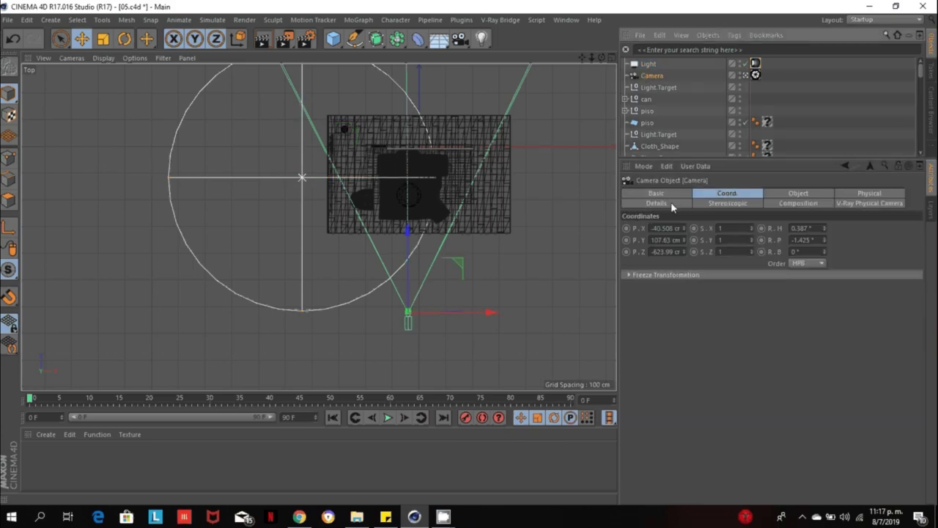
drag(822, 230, 823, 230)
click(696, 64)
drag(824, 231, 826, 234)
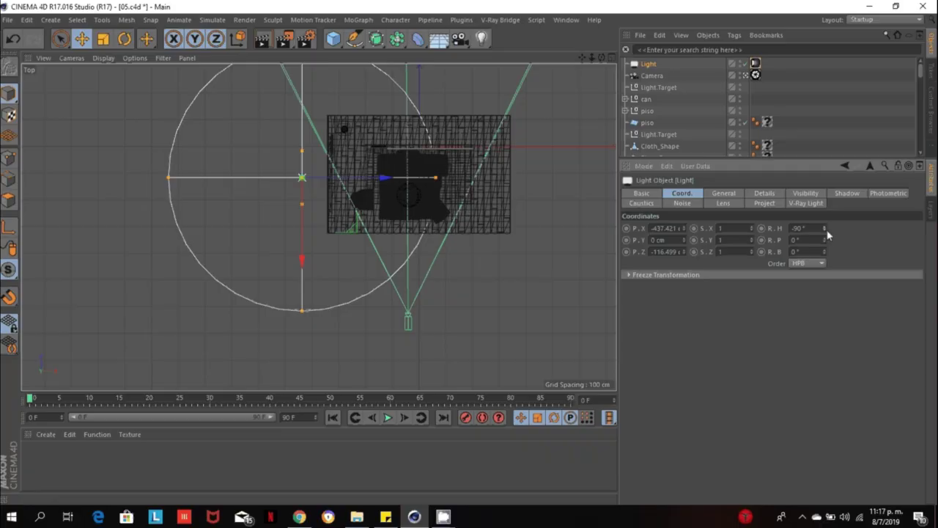
Move the rectangle light closer to the window, to about X -389 cm, and raise it to about 137.5 cm.
drag(305, 194, 334, 184)
key(F4)
drag(227, 315, 232, 237)
drag(239, 167, 241, 173)
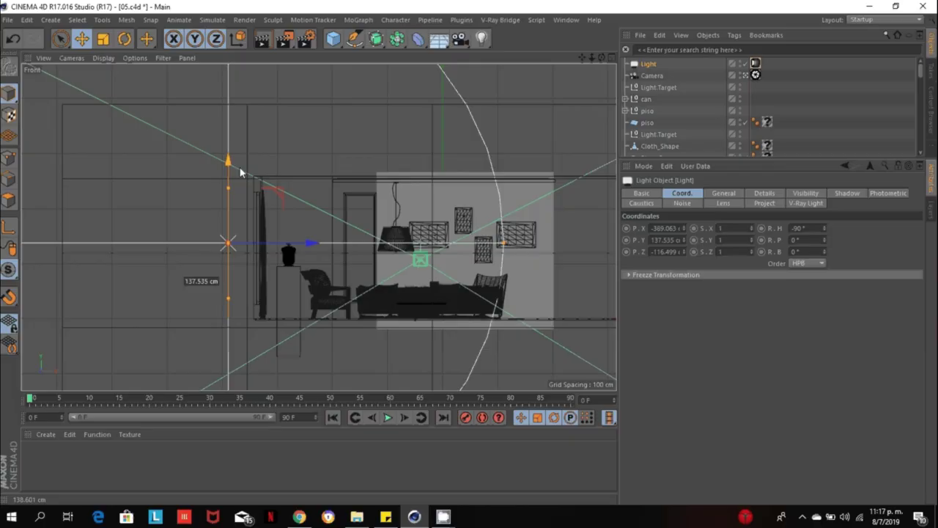
key(F1)
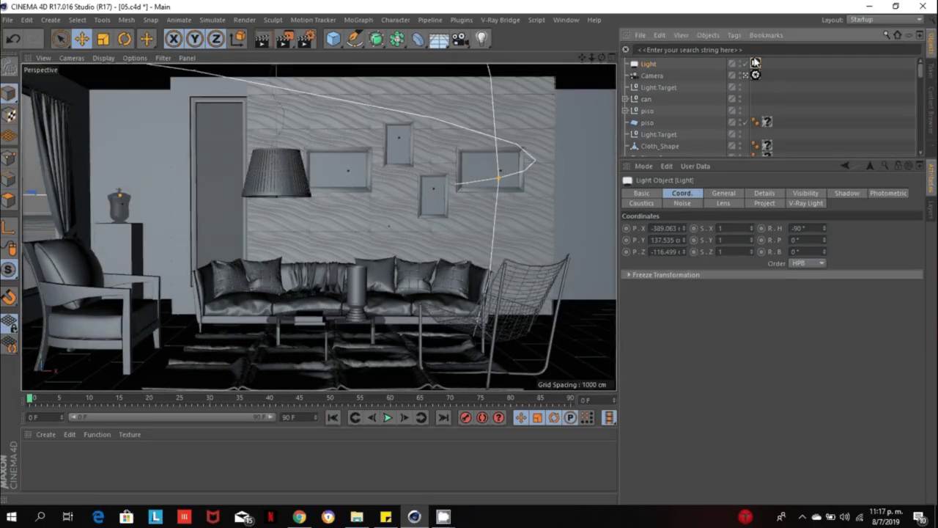
Switch the rectangle light's intensity units to Radiant power (W) and set the power to 300.
click(755, 63)
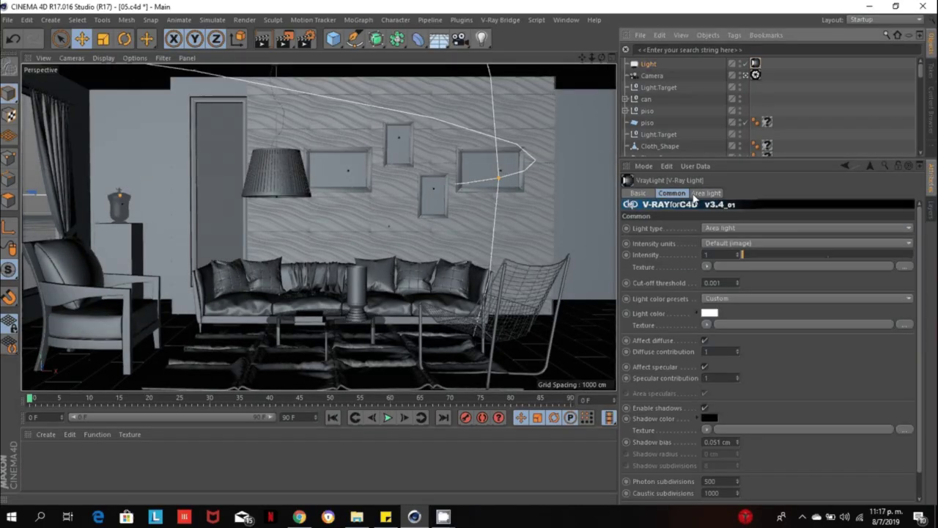
click(726, 242)
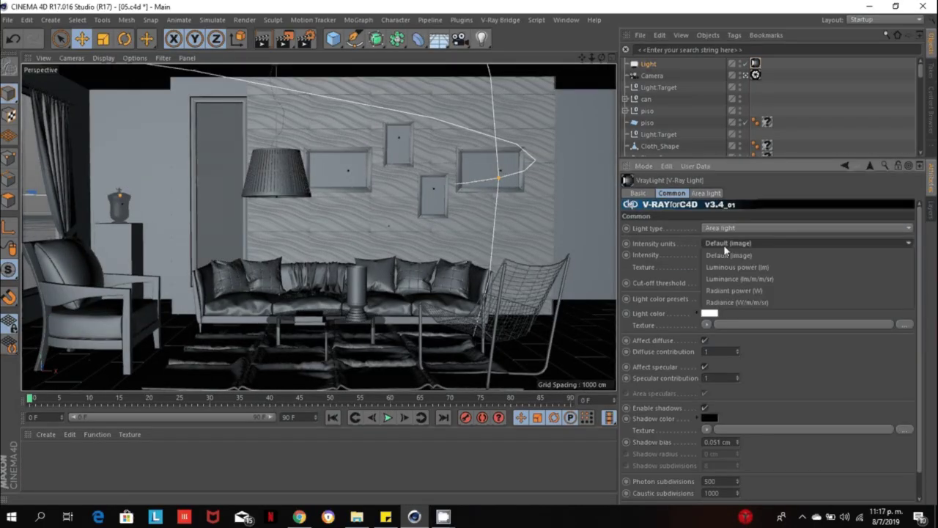
click(750, 291)
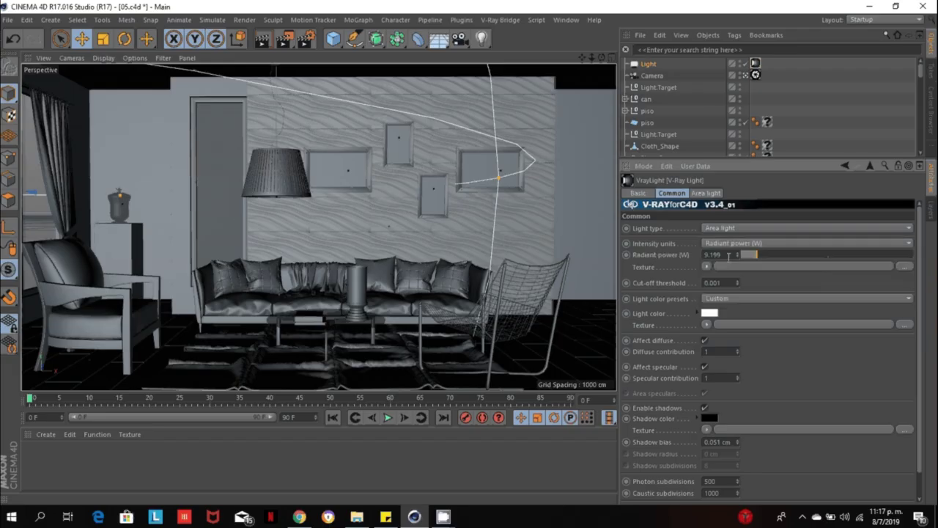
click(728, 254)
text(300)
key(Return)
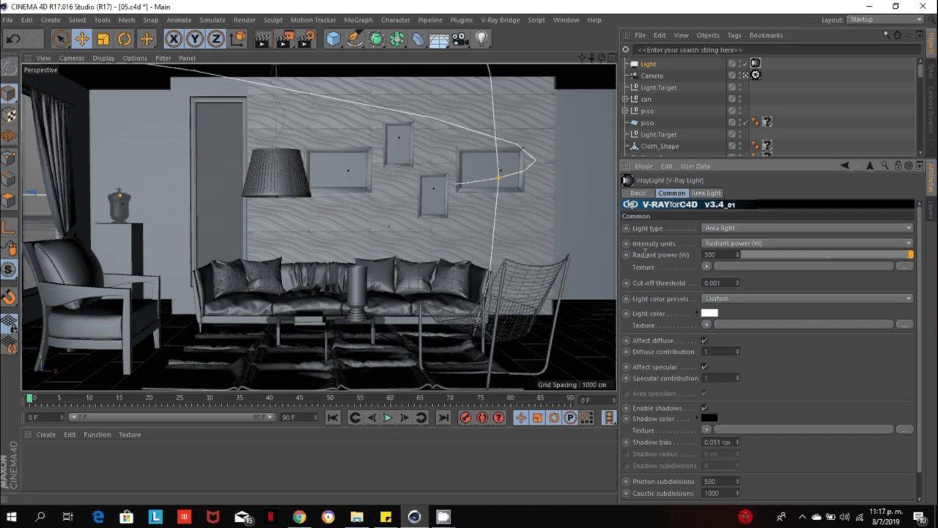
Make the rectangle light invisible in its area light settings.
click(705, 194)
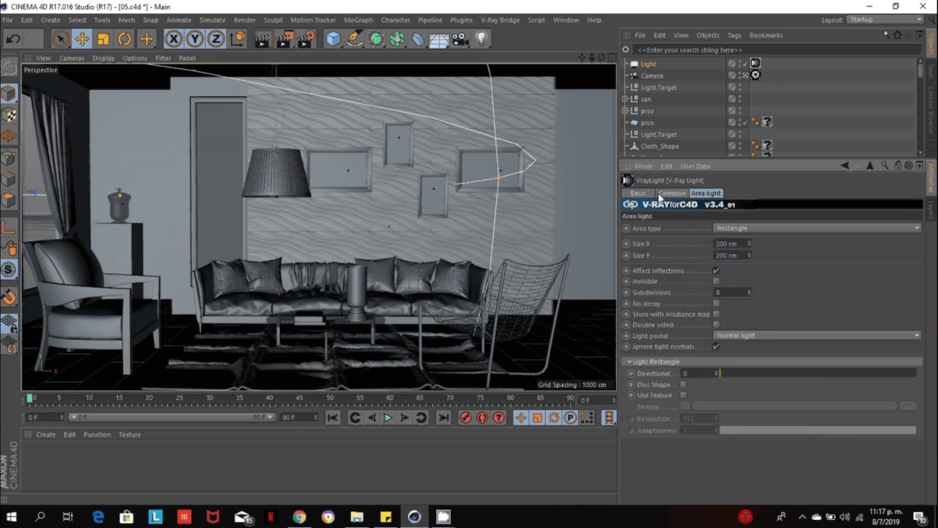
click(716, 281)
click(726, 292)
Review the camera's exposure parameters again, checking F-Stop, Film ISO and Shutter speed before rendering.
click(756, 76)
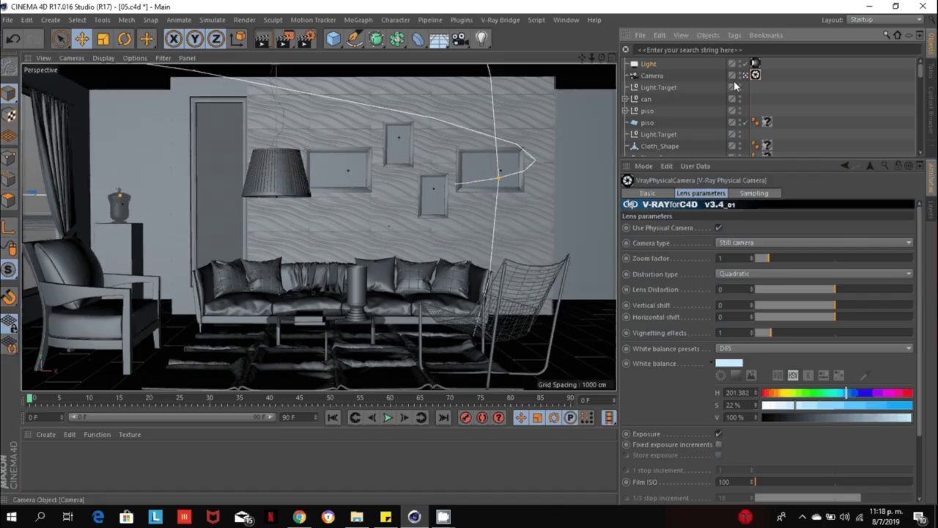
click(755, 64)
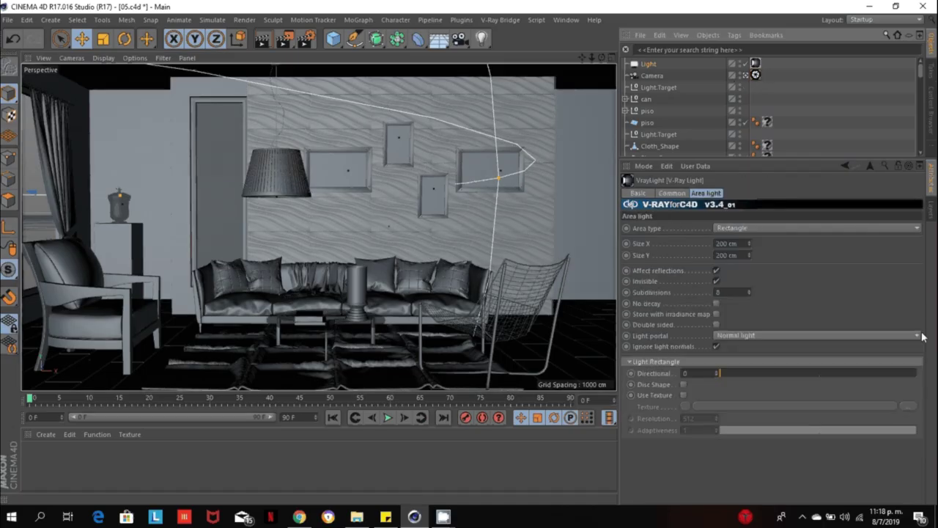
click(756, 76)
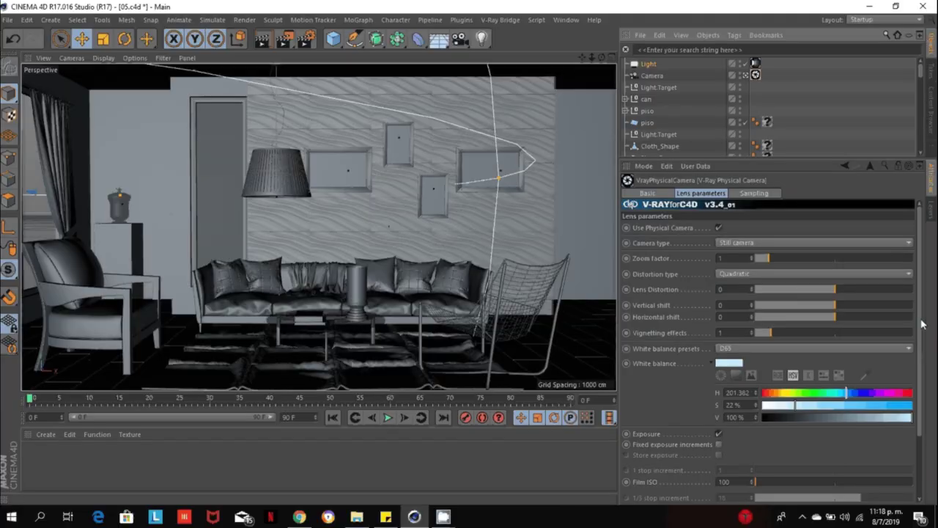
scroll(922, 324, down, 3)
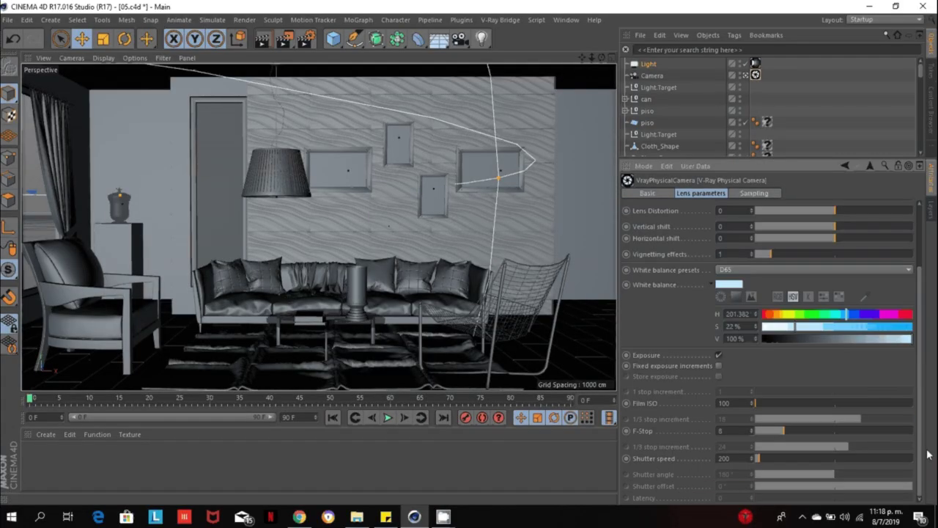
double_click(730, 431)
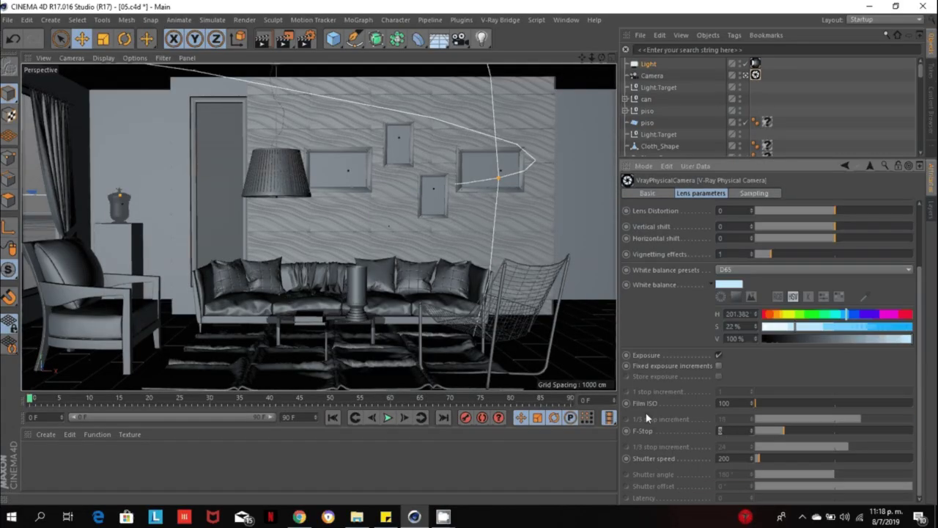
double_click(730, 403)
double_click(722, 458)
Render the scene to the Picture Viewer and inspect the whole image at 25% zoom in the V-Ray frame buffer.
click(279, 46)
click(308, 102)
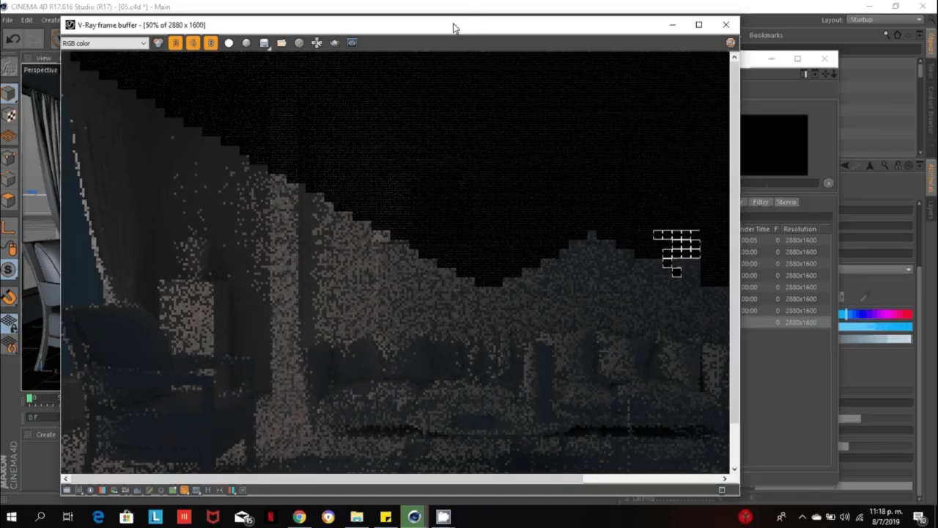
drag(453, 28, 501, 27)
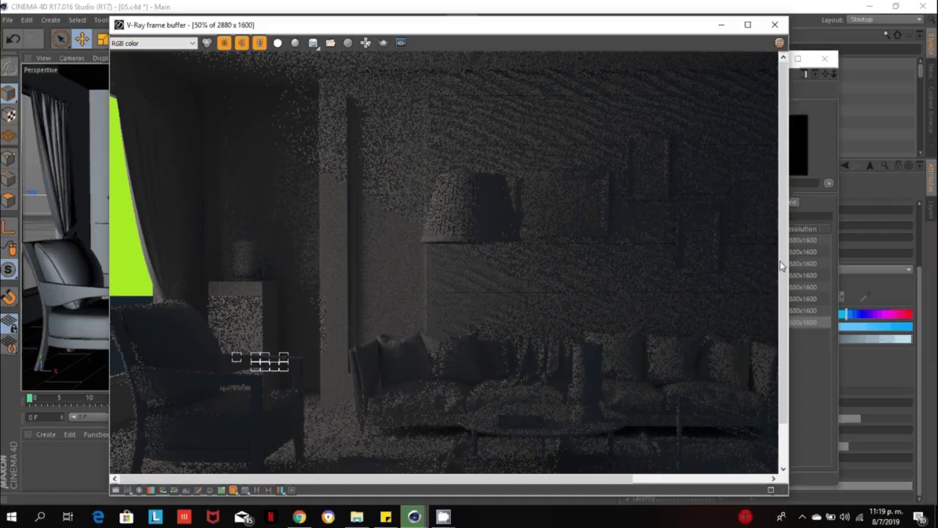
drag(784, 219, 775, 283)
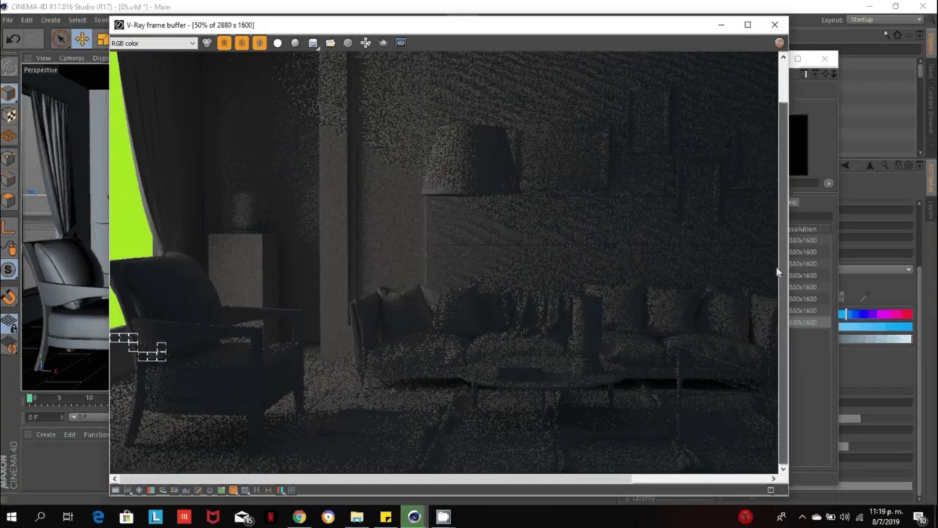
drag(771, 262, 789, 163)
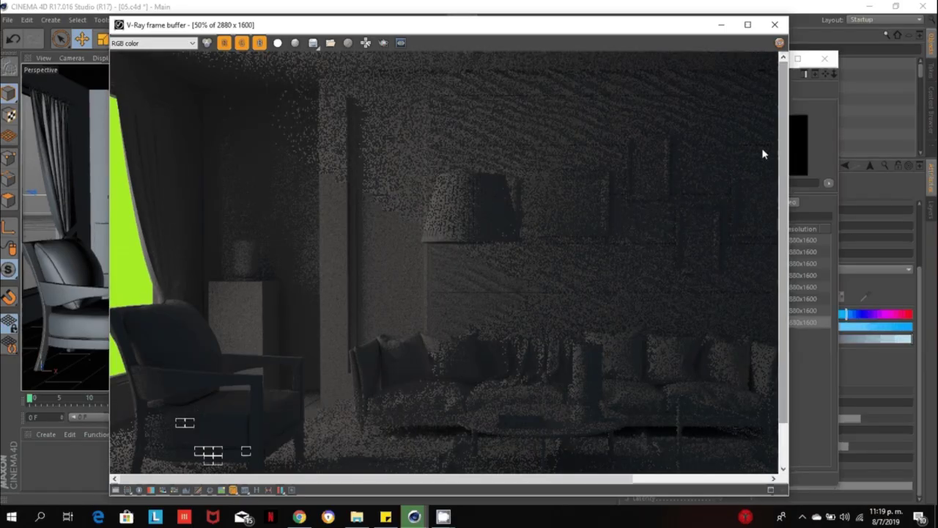
scroll(569, 257, down, 3)
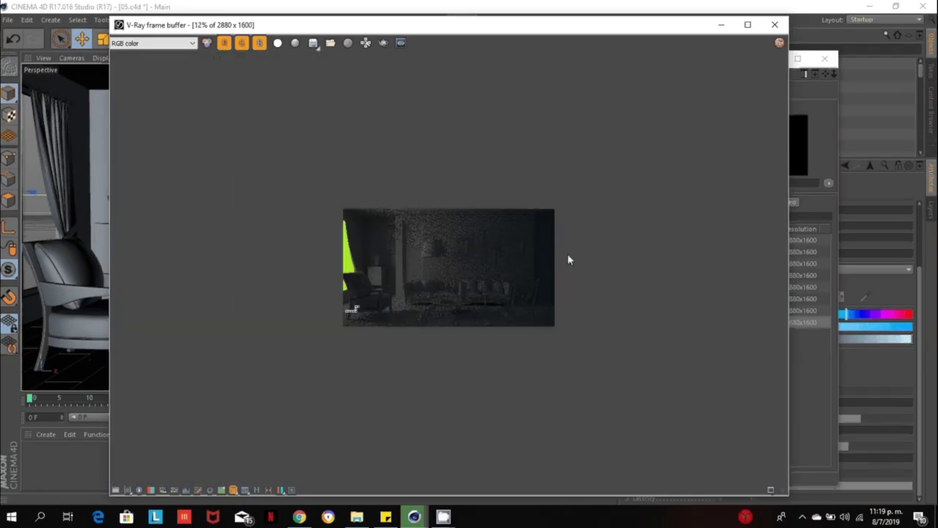
scroll(569, 258, up, 1)
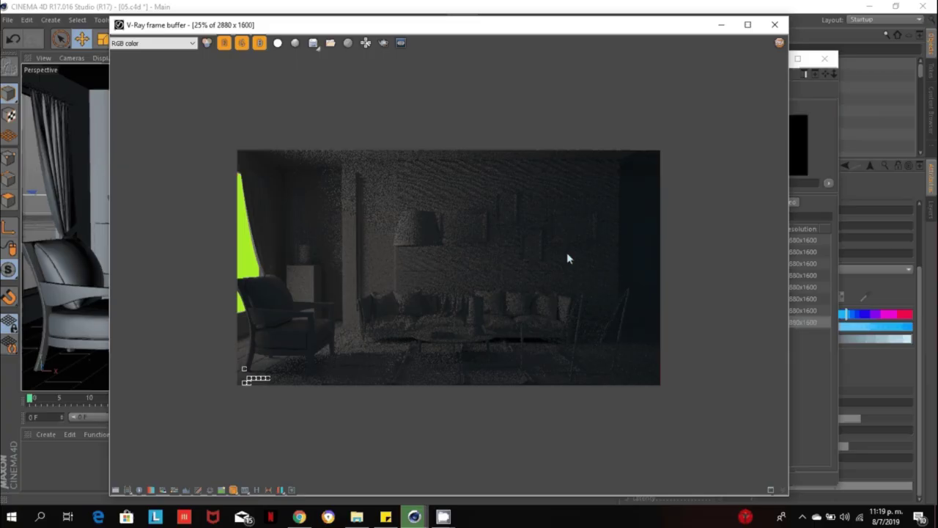
Examine the right side of the render up close at 200% zoom in the frame buffer and return to the whole image.
scroll(568, 257, up, 1)
scroll(568, 257, down, 1)
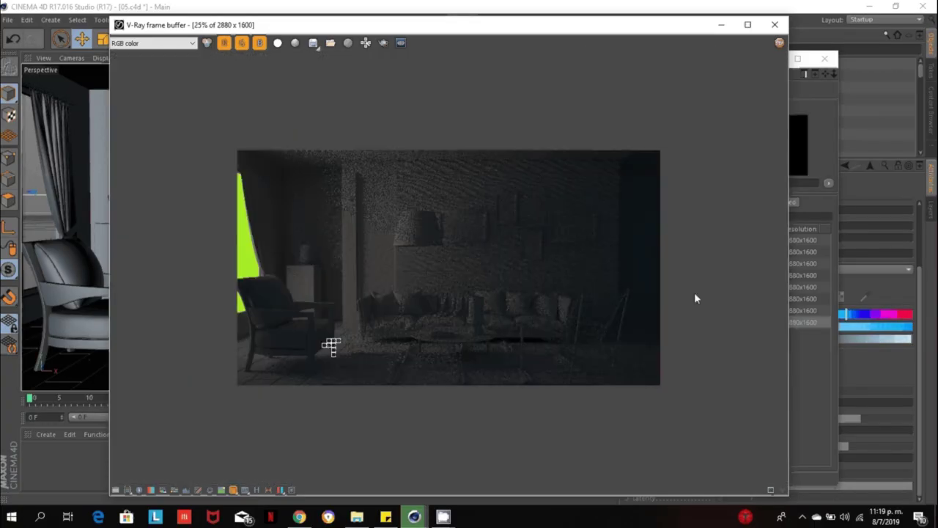
scroll(609, 292, up, 3)
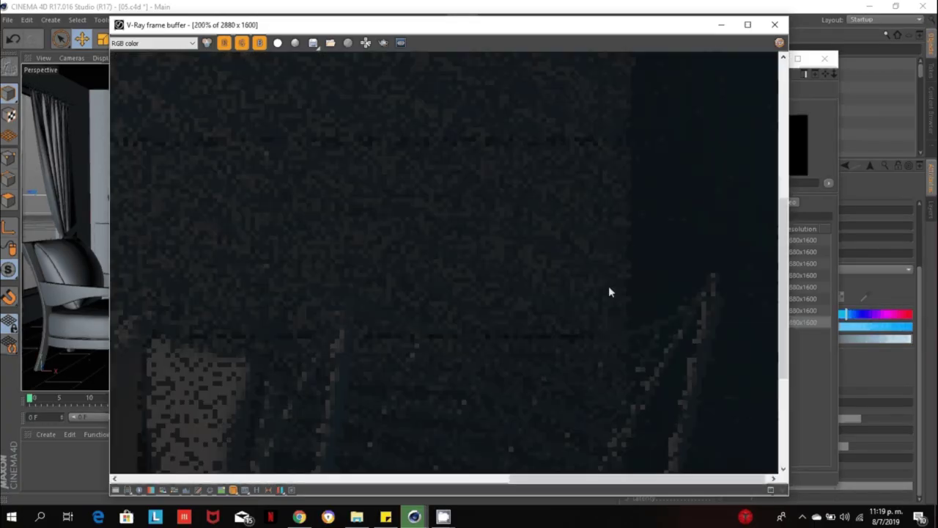
scroll(609, 292, down, 3)
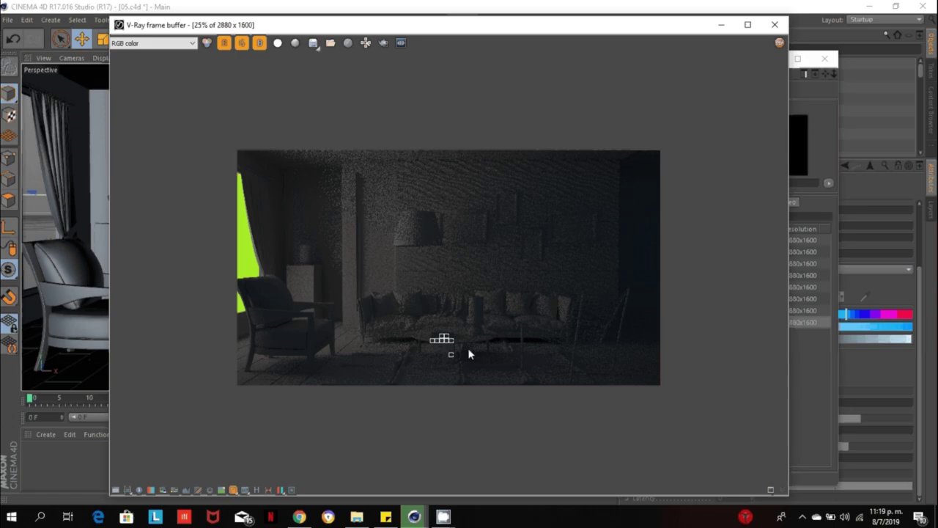
Close the V-Ray frame buffer and the Picture Viewer, stopping the render in progress.
click(782, 25)
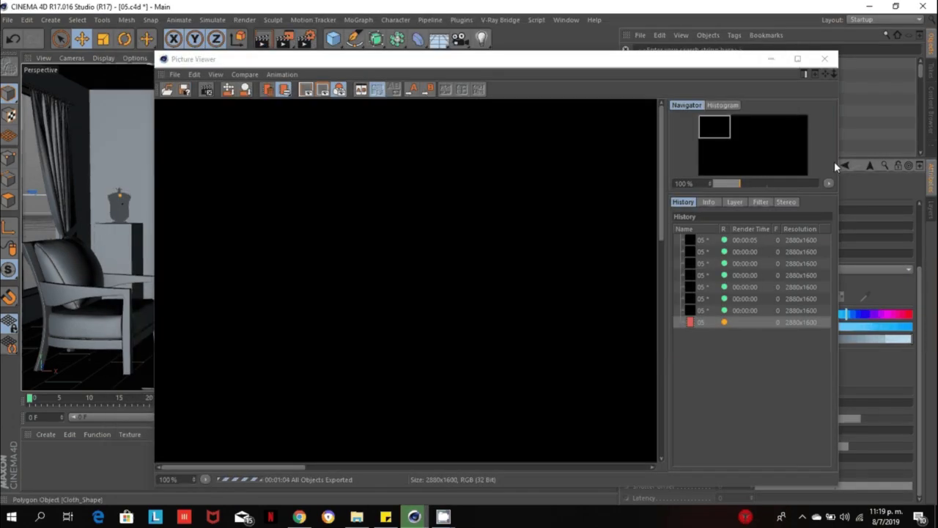
click(824, 59)
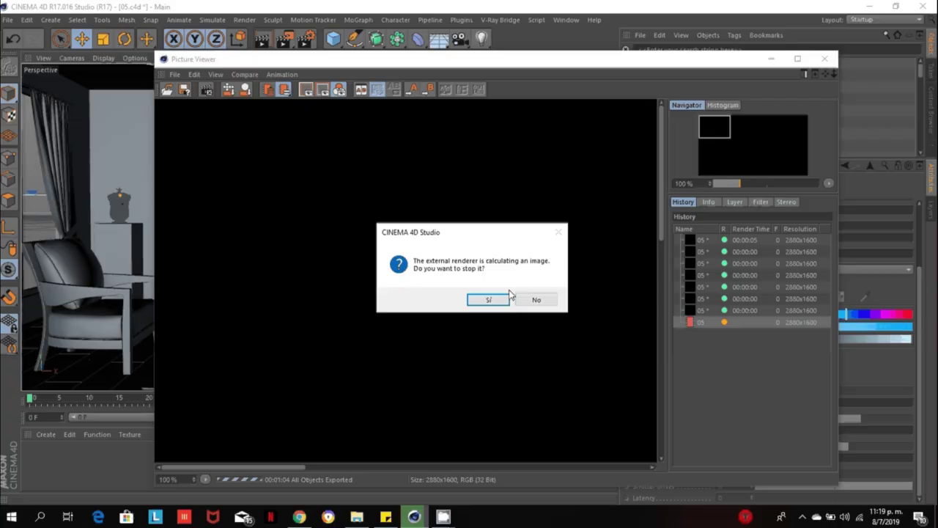
click(522, 299)
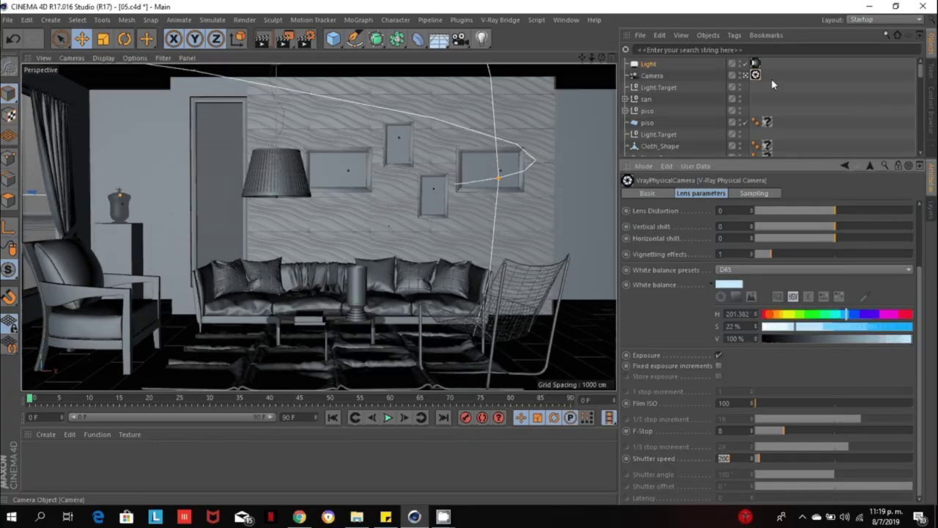
Select the camera's V-Ray physical camera tag and consult the lens aperture chart from f/1.4 to f/8.0 in Chrome.
click(759, 75)
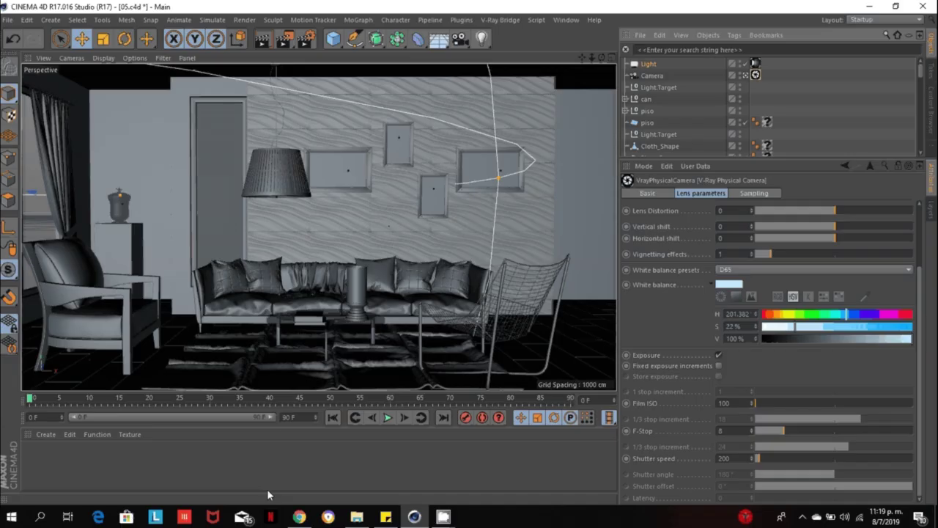
click(299, 516)
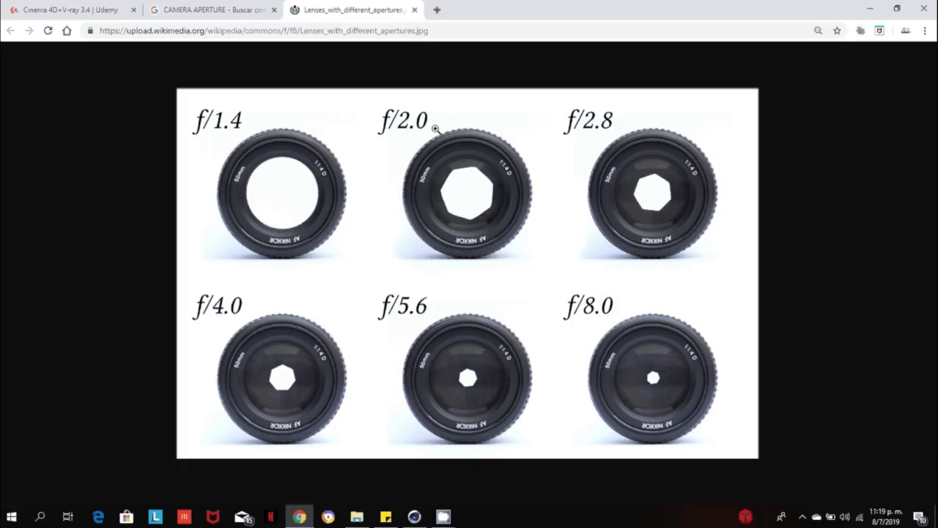
click(303, 517)
Set the physical camera's F-Stop to 2 and render the scene to the Picture Viewer.
click(732, 431)
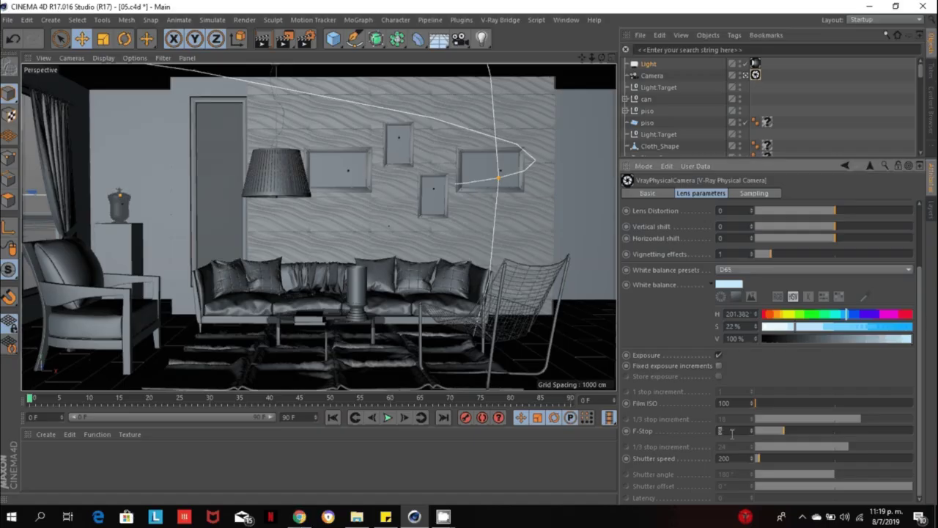
text(2.)
key(Return)
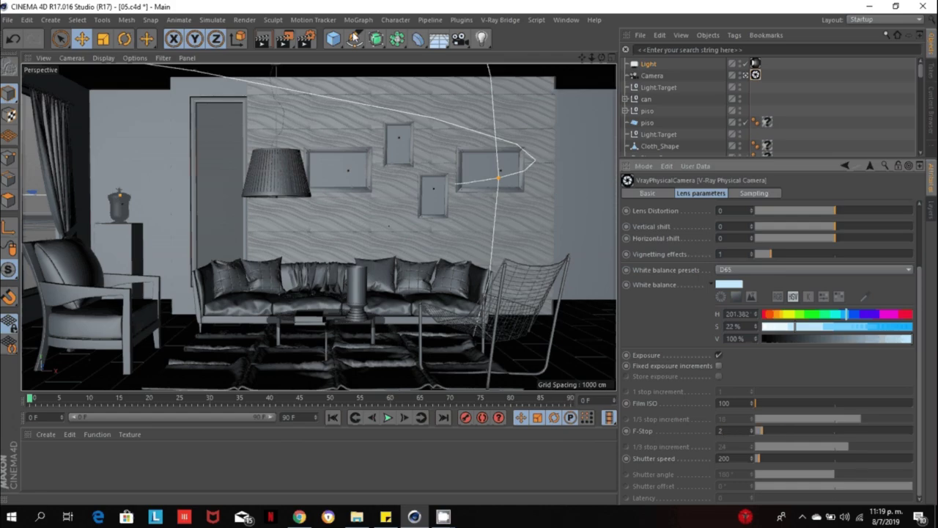
click(285, 40)
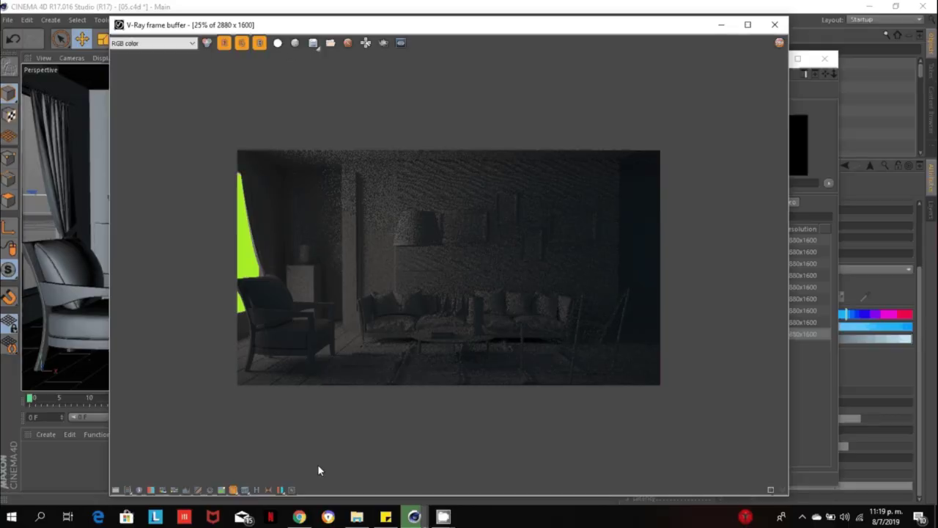
Inspect the wider-aperture render at 50% zoom, comparing it with the clamped-color highlighting off and on.
click(298, 516)
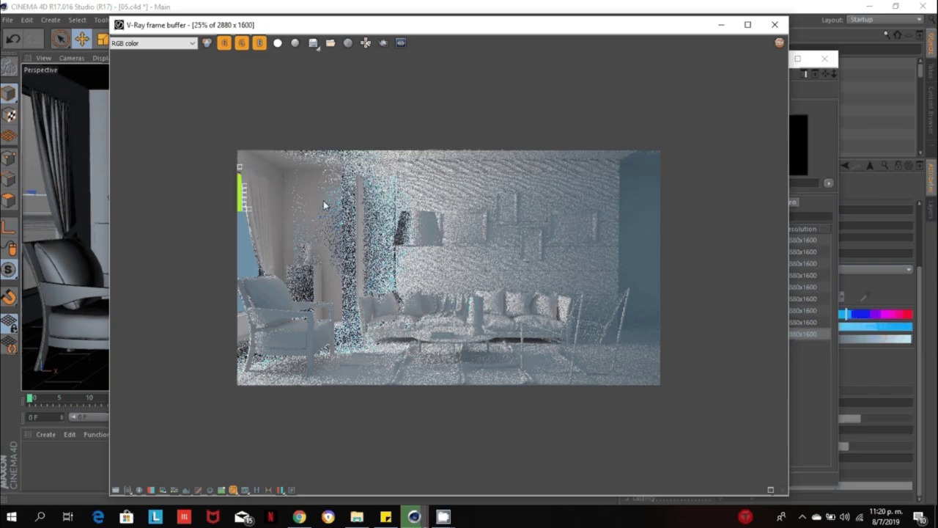
scroll(323, 200, up, 1)
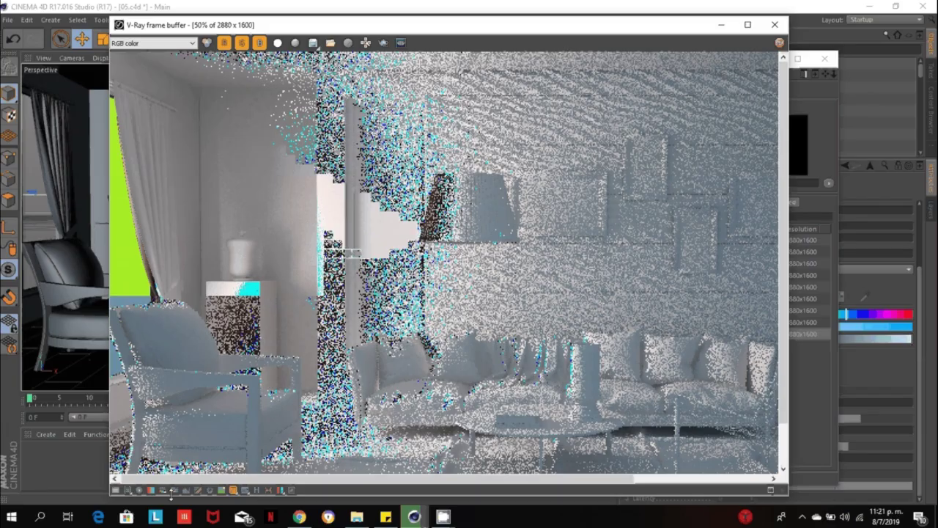
click(128, 491)
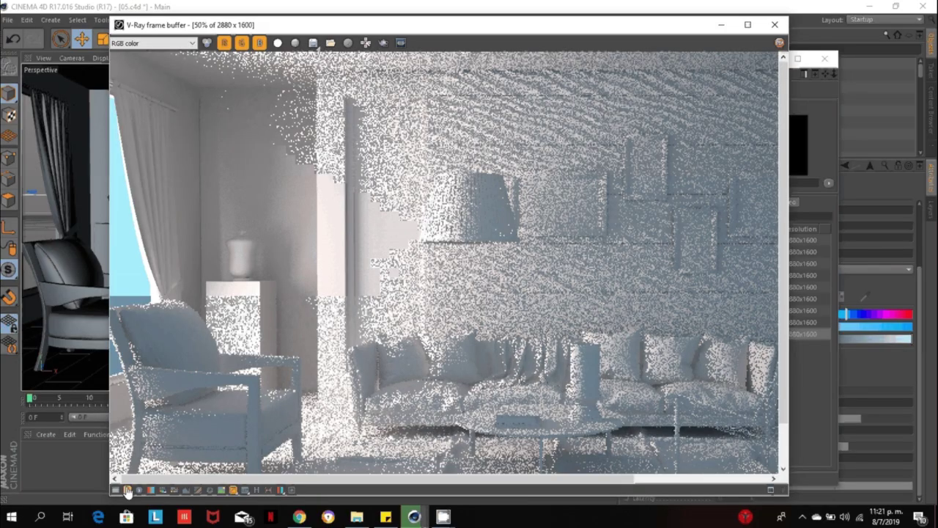
click(128, 490)
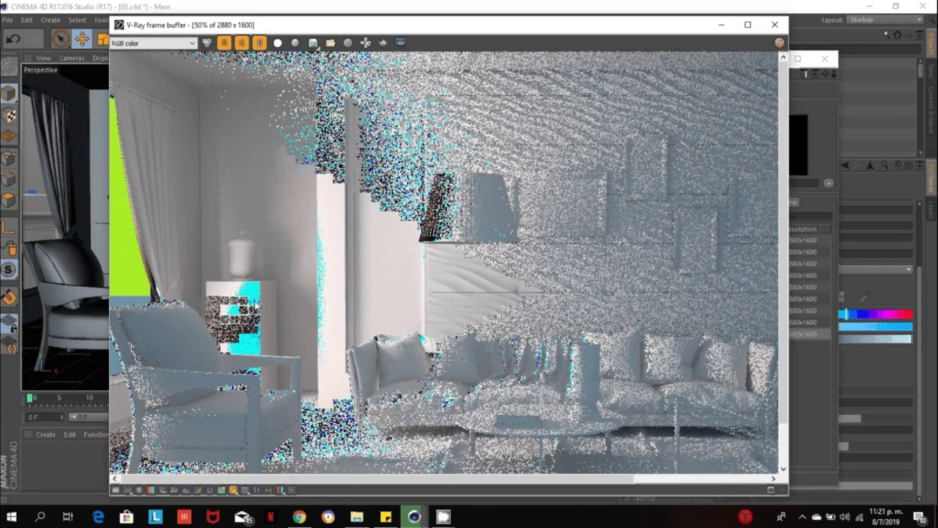
Stop the running render and set the physical camera's F-Stop back to 8.
click(816, 61)
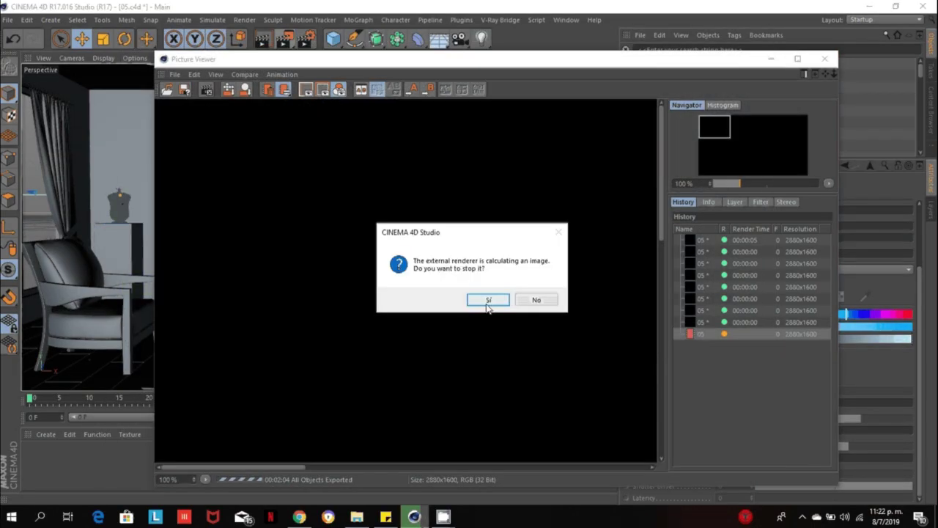
click(488, 302)
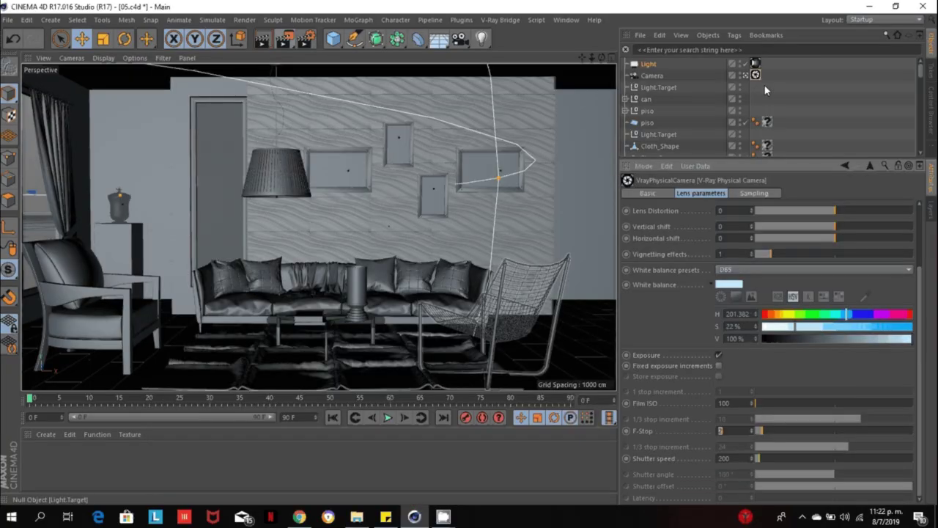
click(732, 433)
text(8)
key(Return)
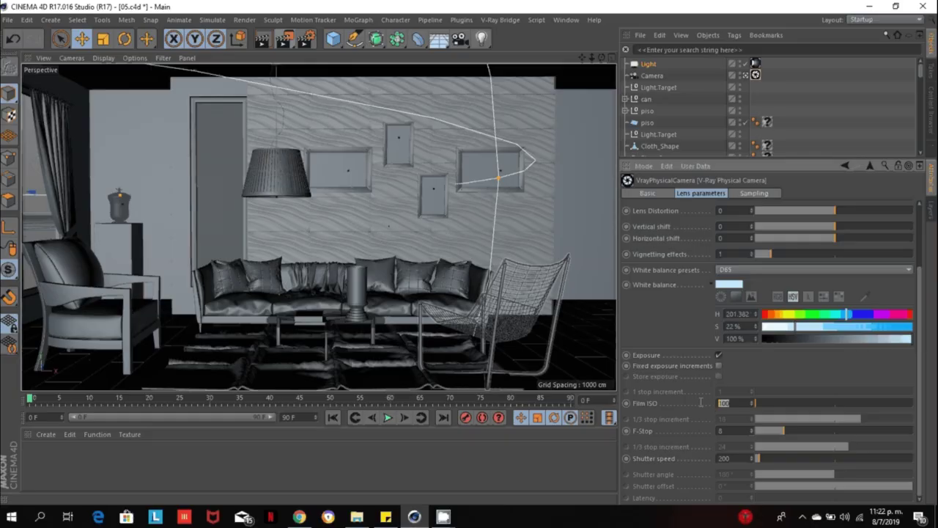
Set the physical camera's Shutter speed to 50 and render the scene to the Picture Viewer.
click(748, 370)
click(733, 402)
click(741, 461)
text(50)
key(Return)
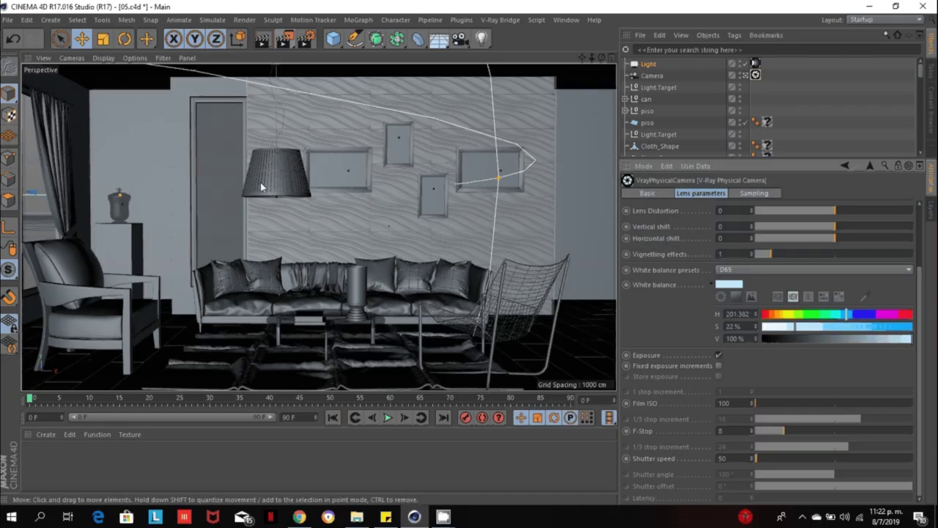
click(283, 40)
click(355, 102)
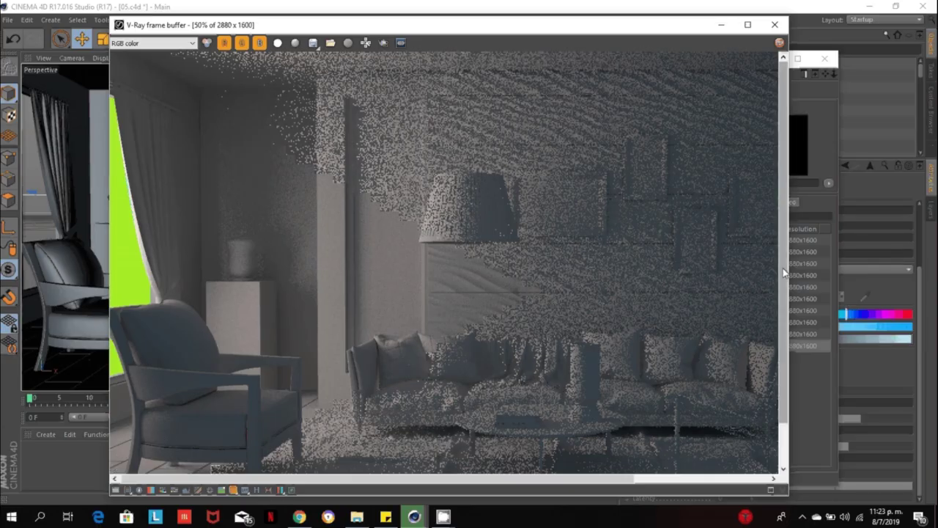
Inspect the sofa and floor area of the slower-shutter render, then close the render windows and stop the calculation.
scroll(453, 342, down, 2)
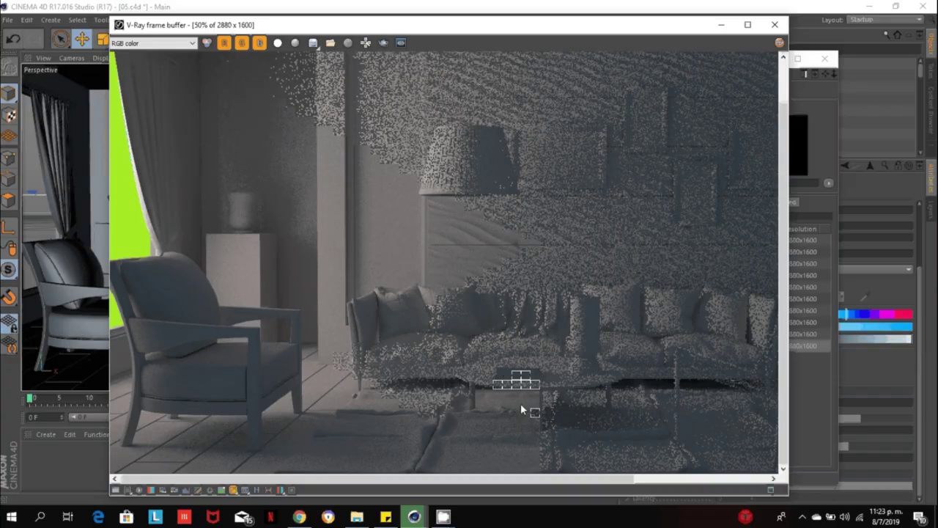
middle_drag(503, 426, 504, 443)
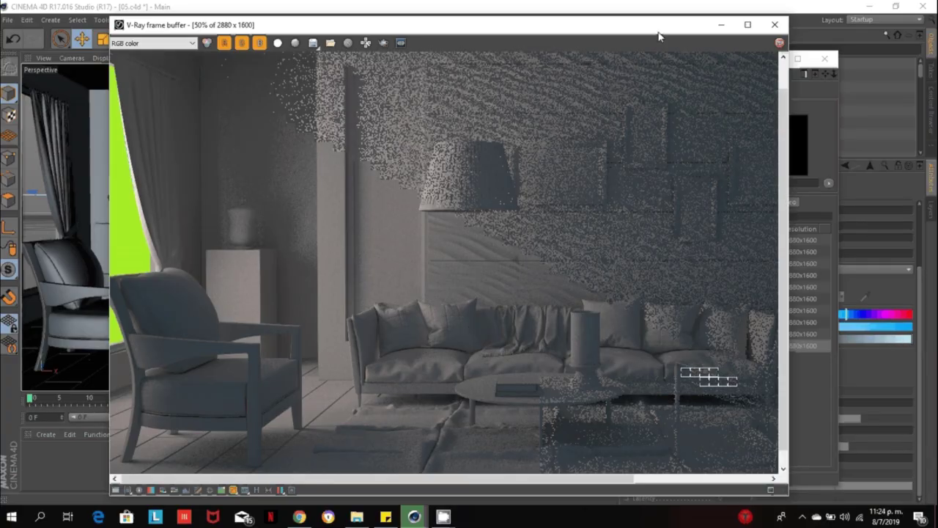
drag(658, 36, 570, 27)
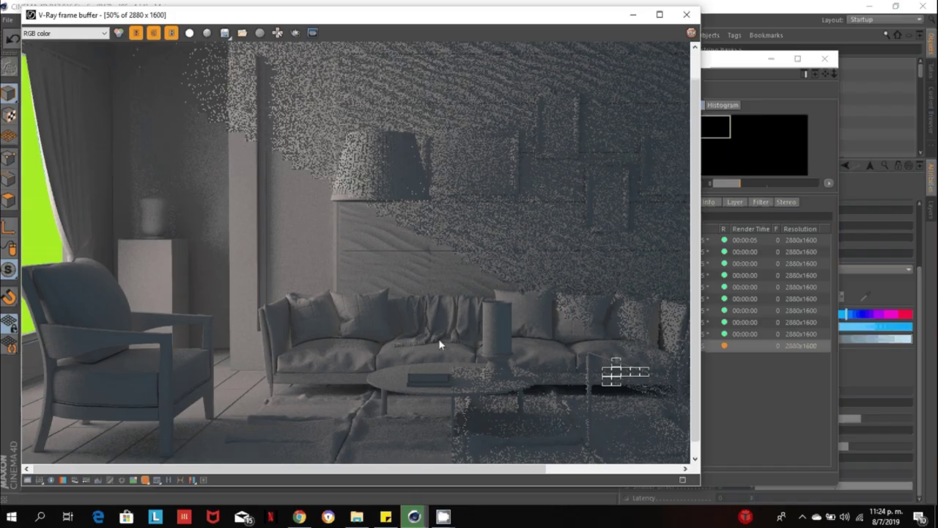
click(694, 21)
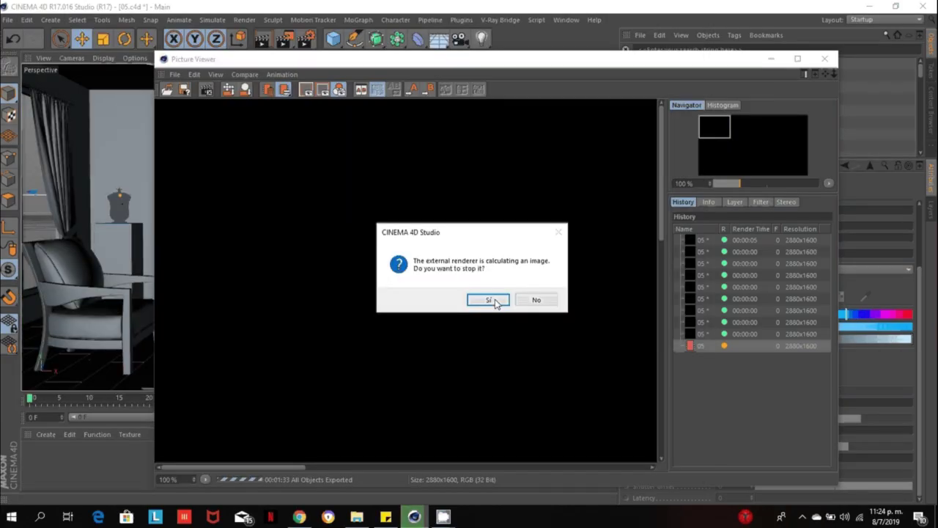
click(490, 301)
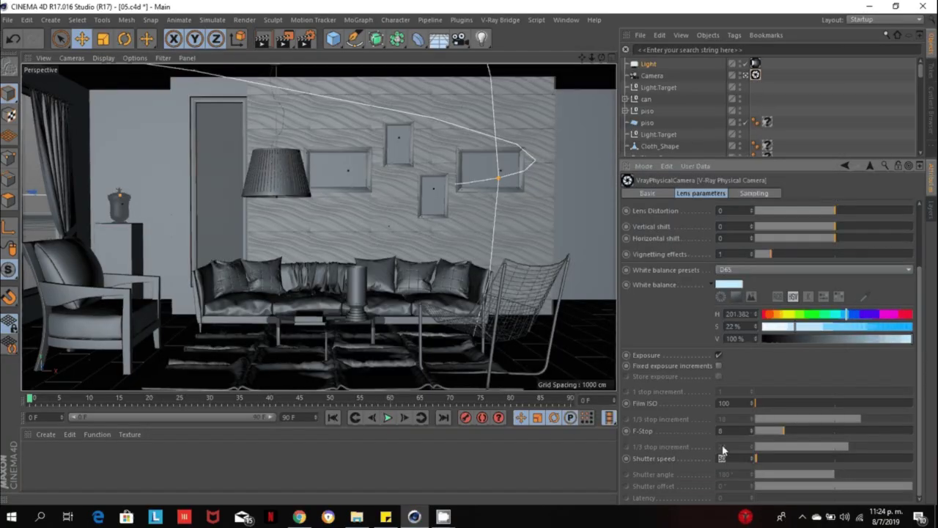
Set the physical camera's Shutter speed to 30.
click(731, 457)
double_click(732, 457)
text(30)
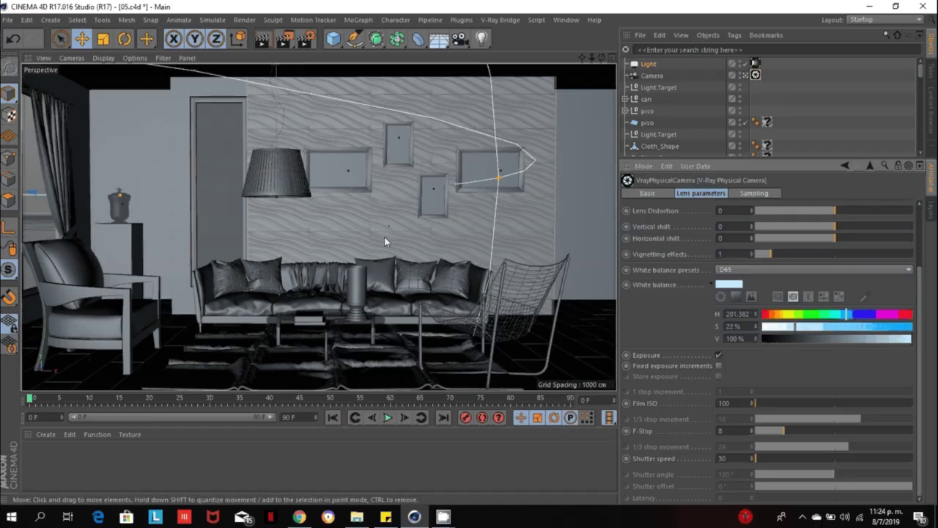
Set the physical camera's Shutter speed to 20 and render the scene to the Picture Viewer.
click(732, 459)
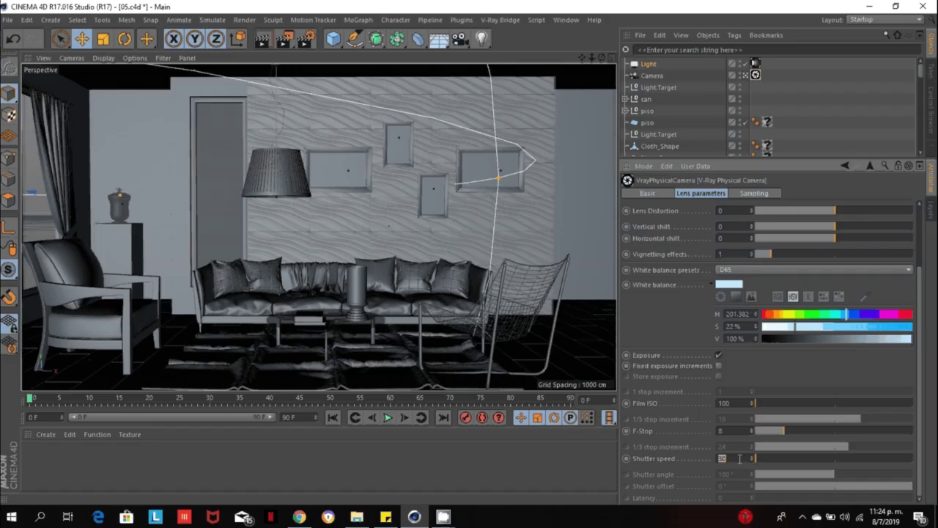
text(40)
key(Return)
click(282, 40)
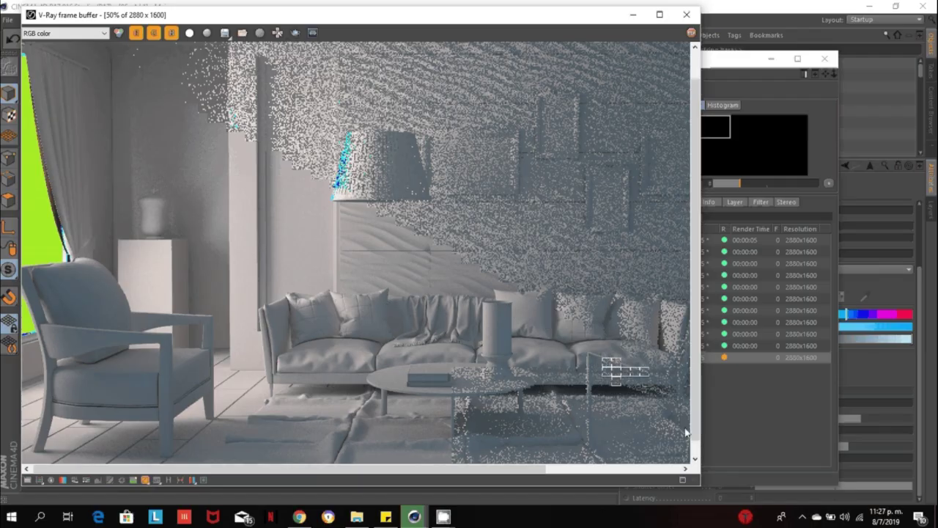
Stop the running render, enlarge the attributes area and return to the physical camera's lens parameters.
click(686, 14)
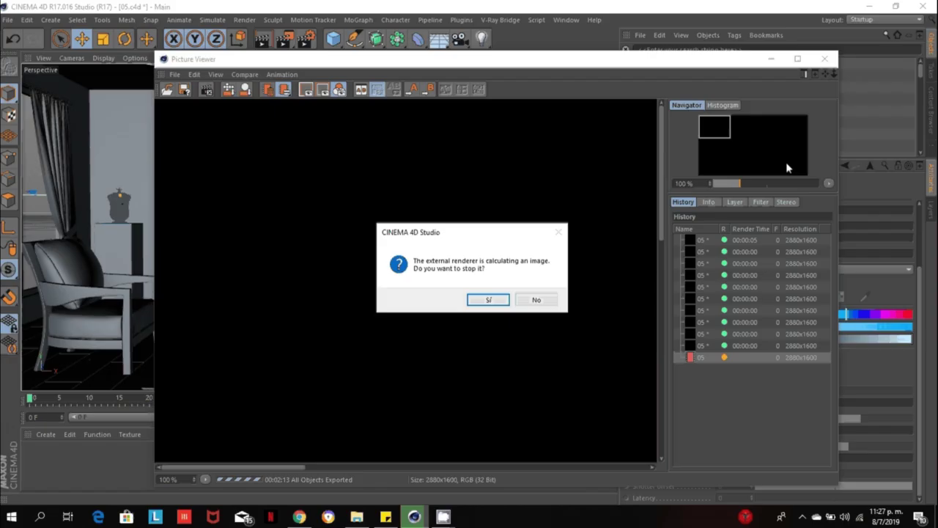
click(486, 301)
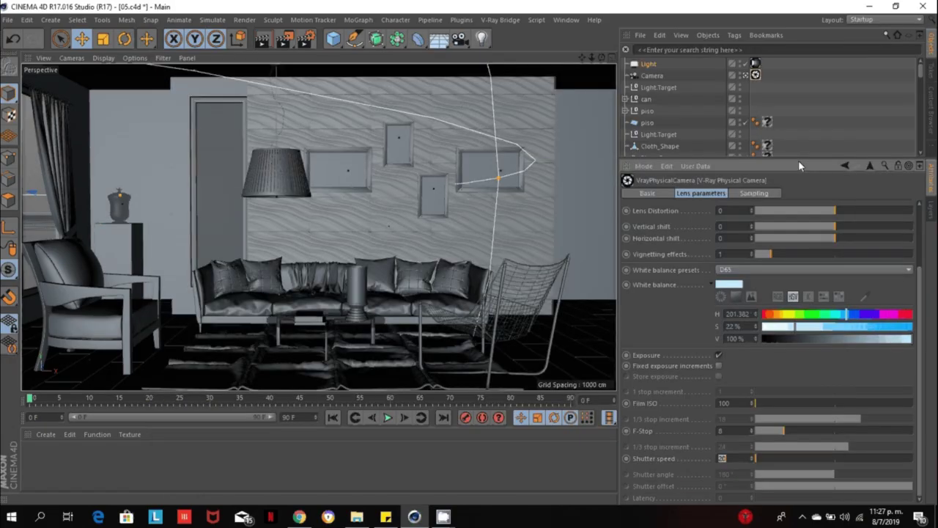
drag(798, 160, 798, 279)
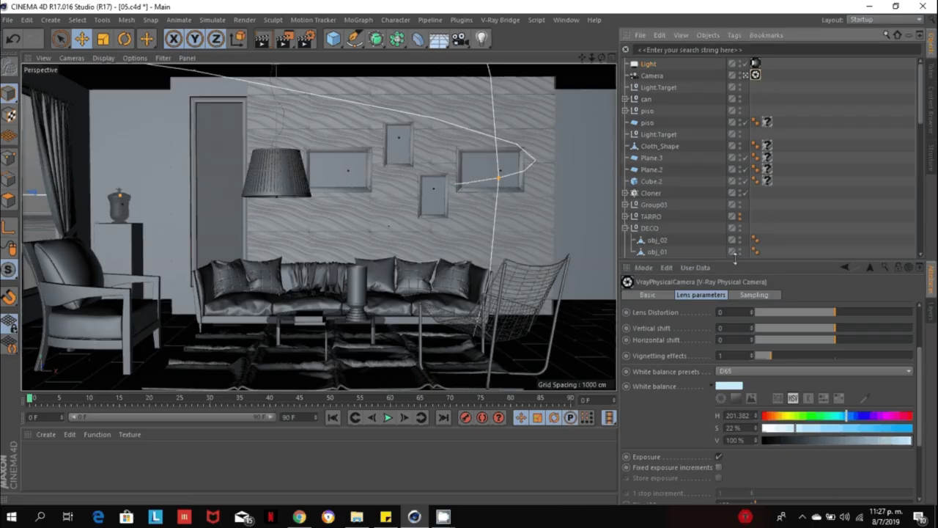
drag(735, 259, 725, 129)
click(652, 165)
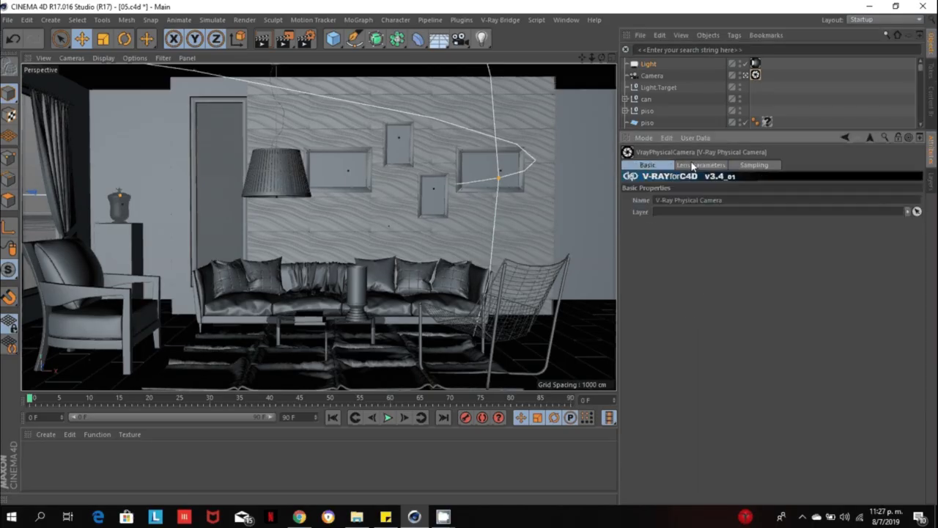
click(692, 166)
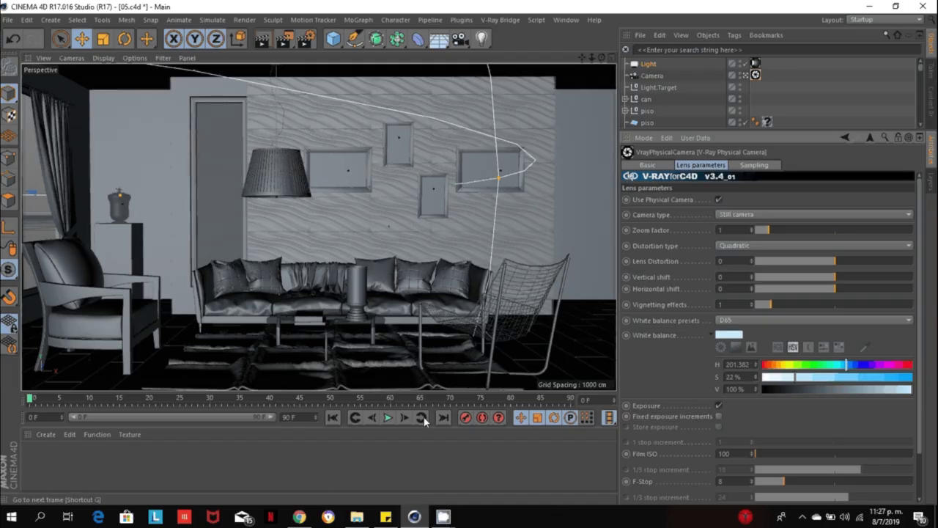
Review the camera's three exposure controls in turn: Film ISO, F-Stop and Shutter speed.
scroll(914, 495, down, 3)
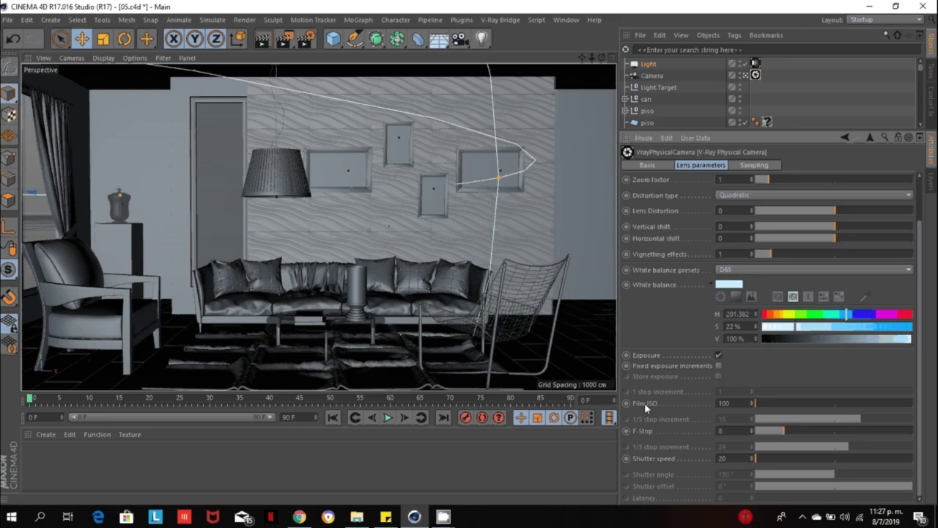
click(746, 403)
double_click(746, 403)
key(Tab)
click(736, 403)
click(731, 429)
double_click(735, 458)
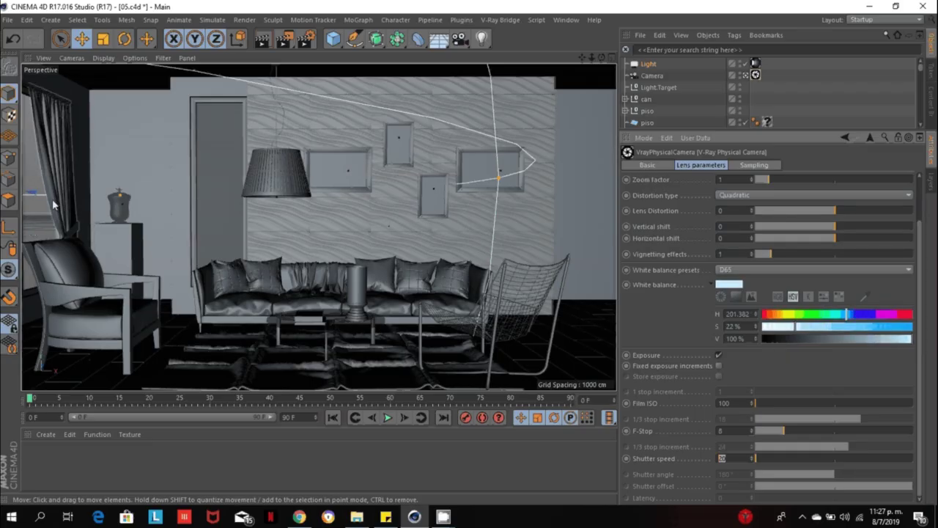
click(735, 460)
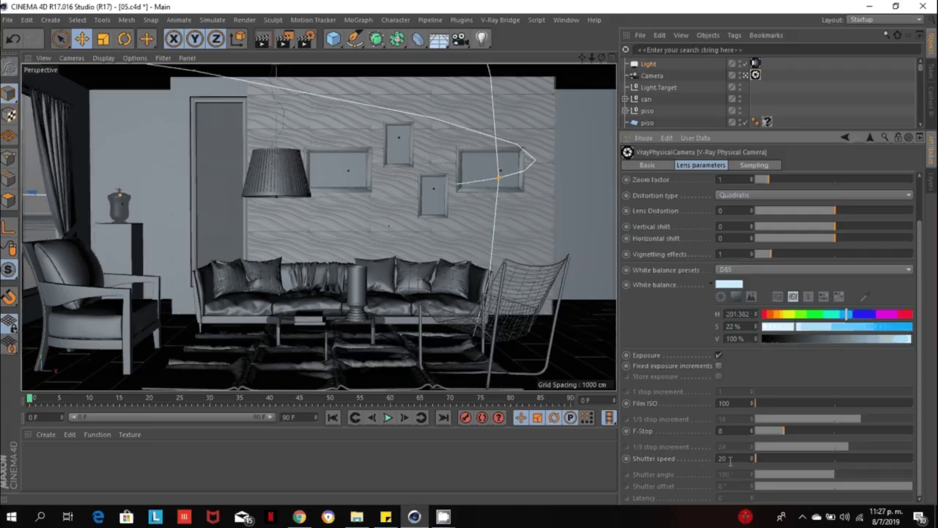
double_click(733, 460)
click(733, 458)
double_click(733, 458)
Set the physical camera's white balance preset to Neutral.
click(756, 270)
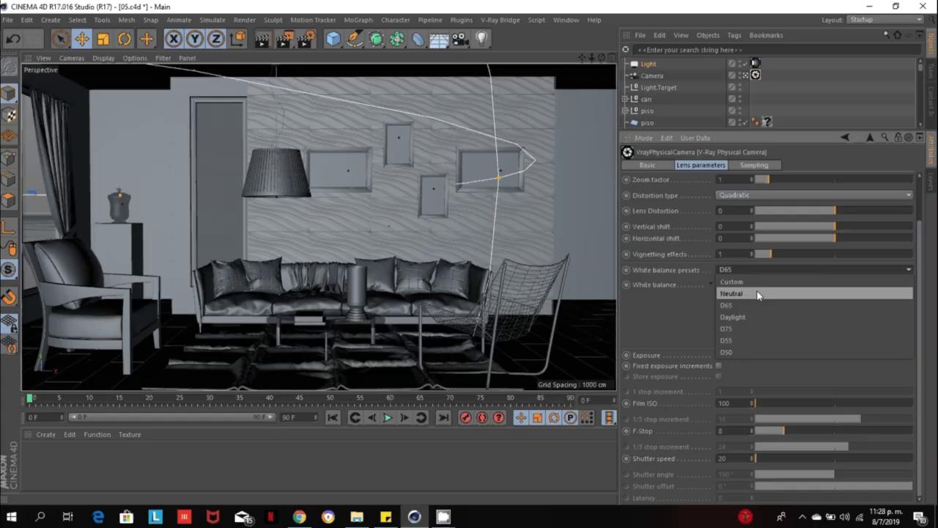
click(759, 294)
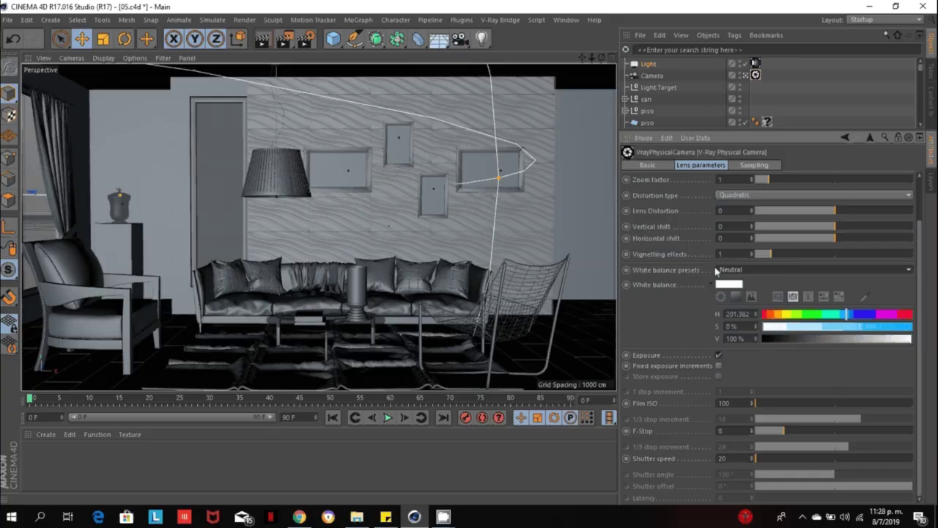
click(754, 270)
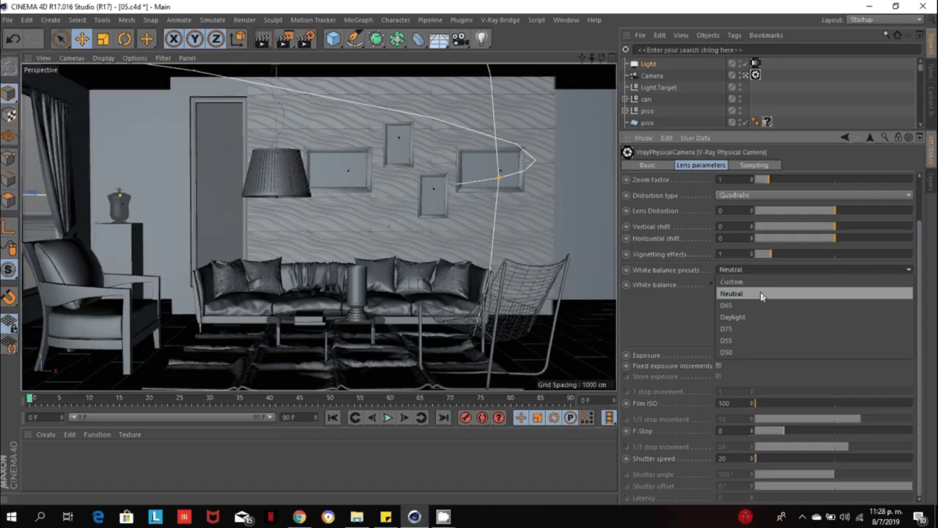
click(760, 295)
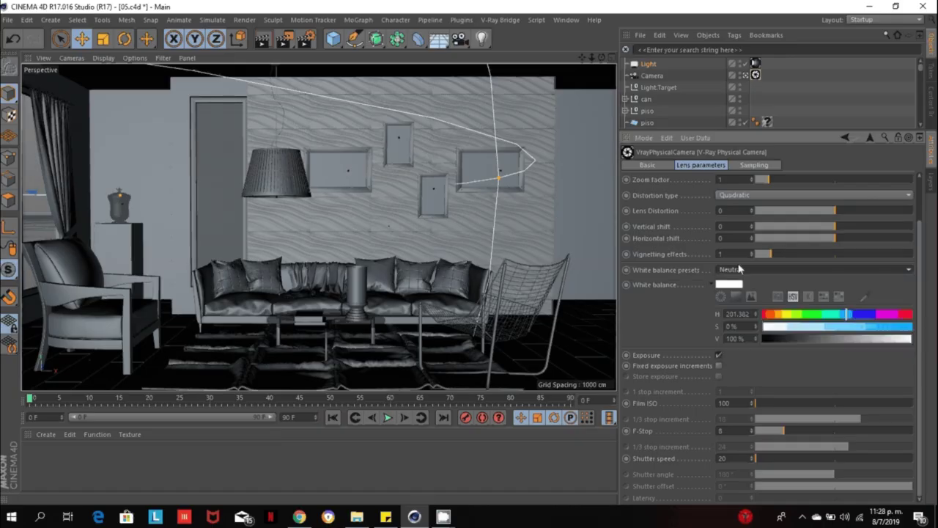
Review the physical camera's Film ISO and Shutter speed settings again and return to the start of the lens parameters.
click(650, 405)
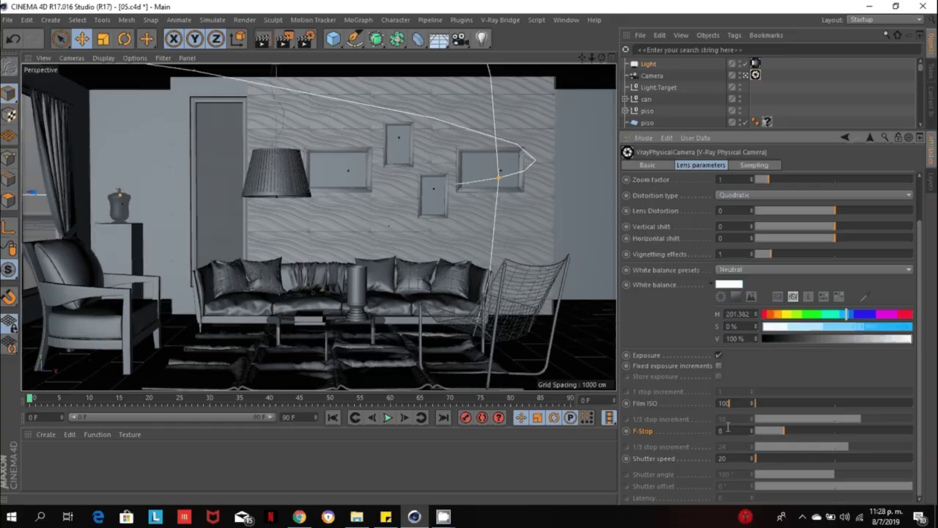
double_click(737, 405)
click(655, 460)
double_click(741, 458)
click(731, 460)
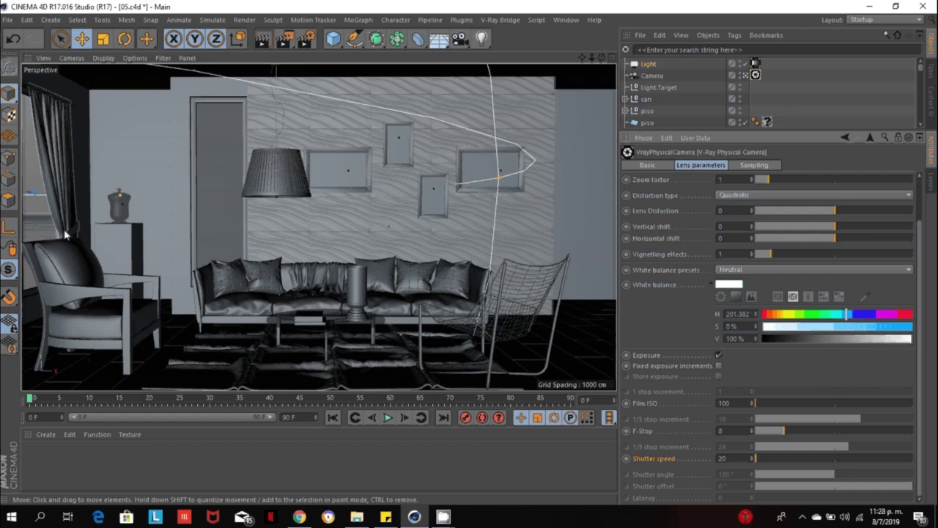
click(727, 458)
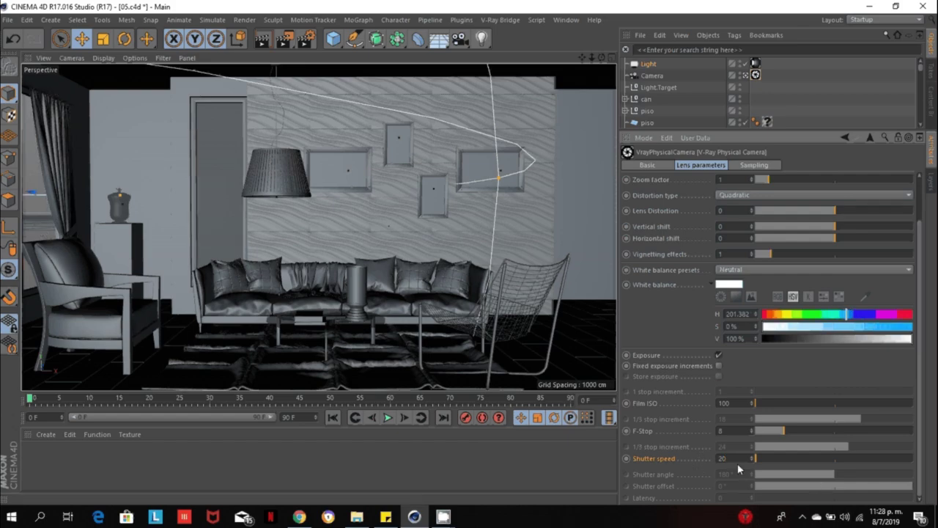
drag(735, 460, 689, 458)
click(670, 338)
drag(921, 360, 919, 307)
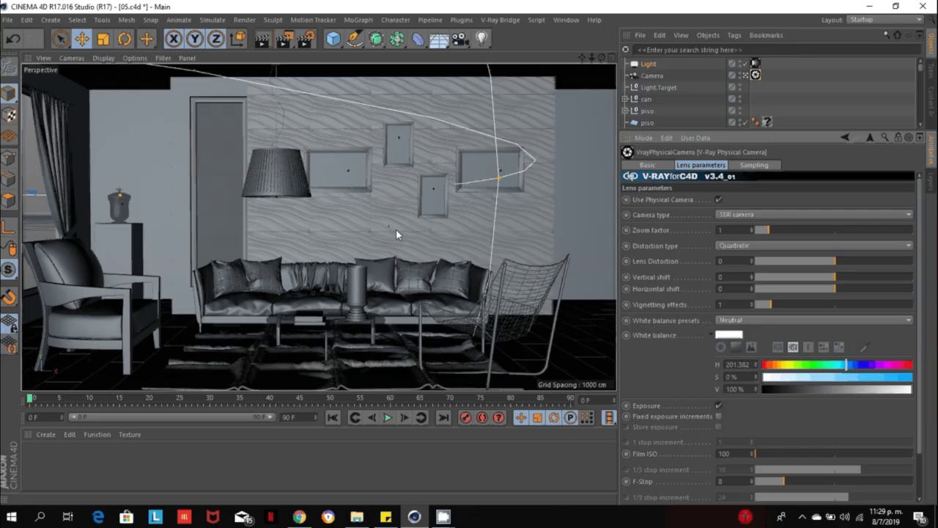
Add a CINEMA 4D Protection tag to the Camera object and enlarge the object list.
right_click(652, 77)
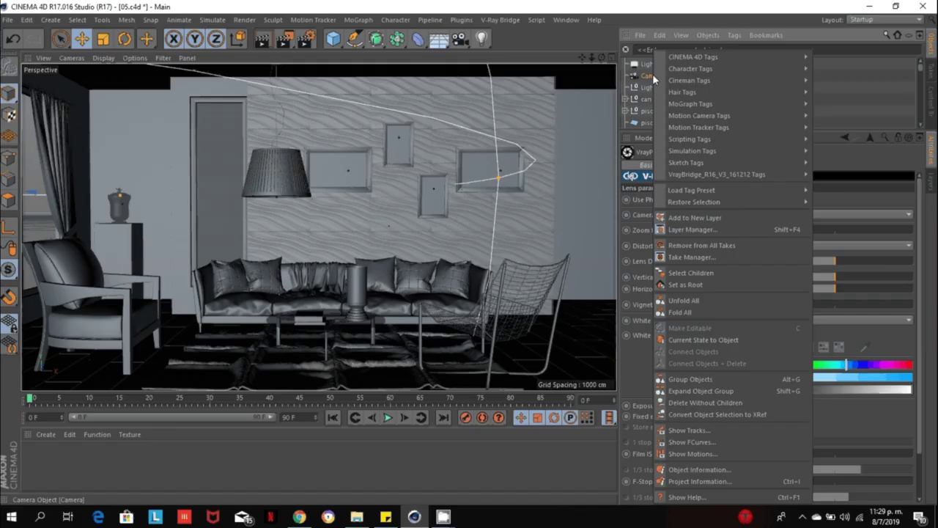
mouse_move(694, 68)
mouse_move(717, 57)
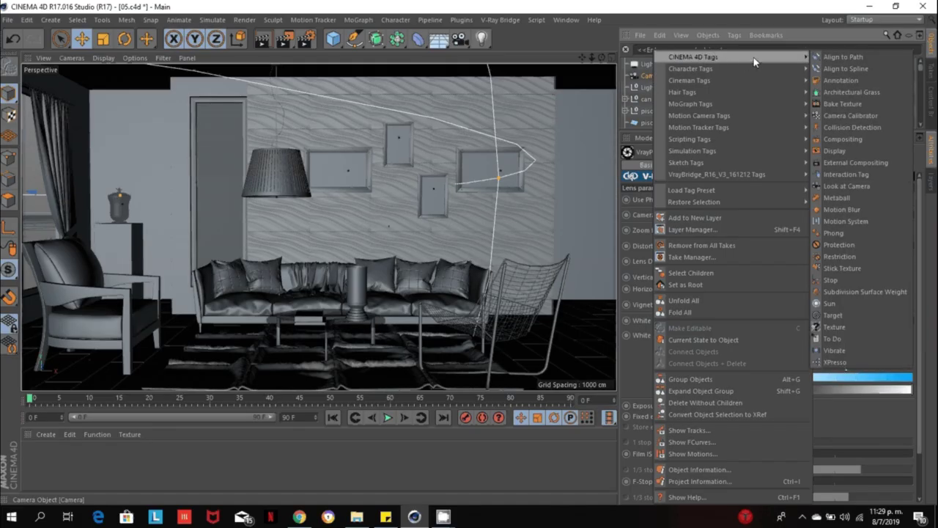
click(851, 247)
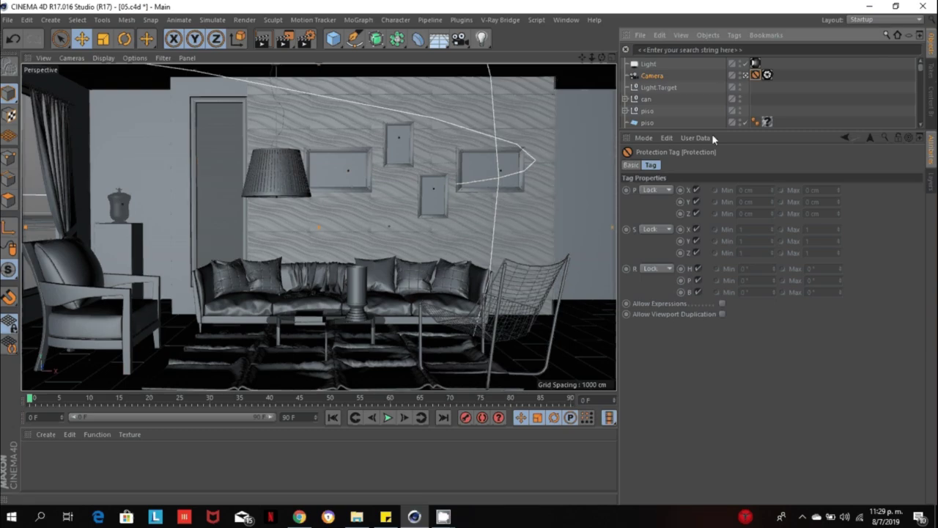
drag(735, 130, 742, 263)
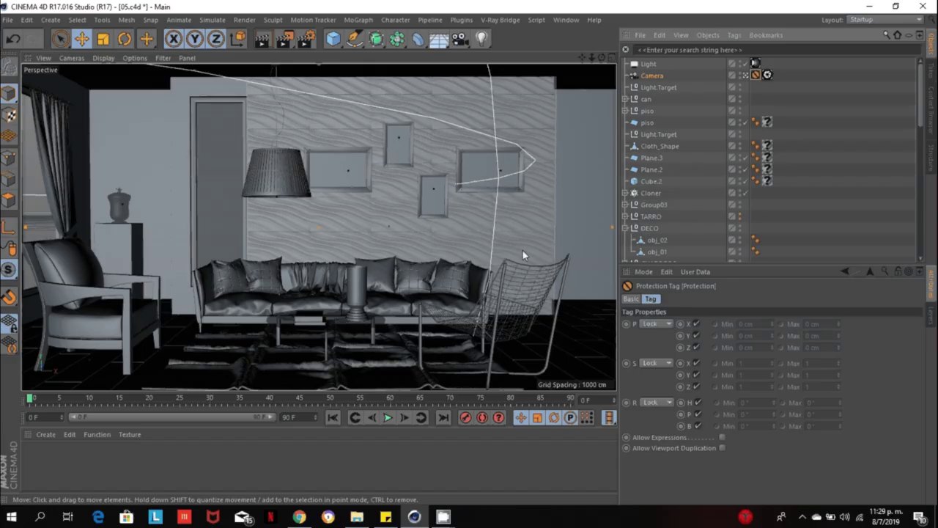
Revisit the Protection entry among the CINEMA 4D tags without adding another, and show the Camera object's coordinates.
right_click(658, 80)
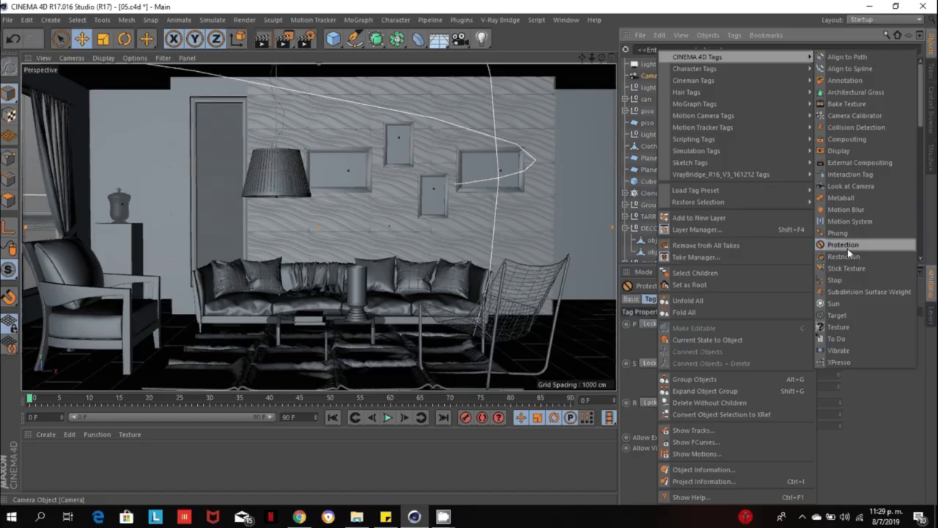
click(693, 13)
click(830, 113)
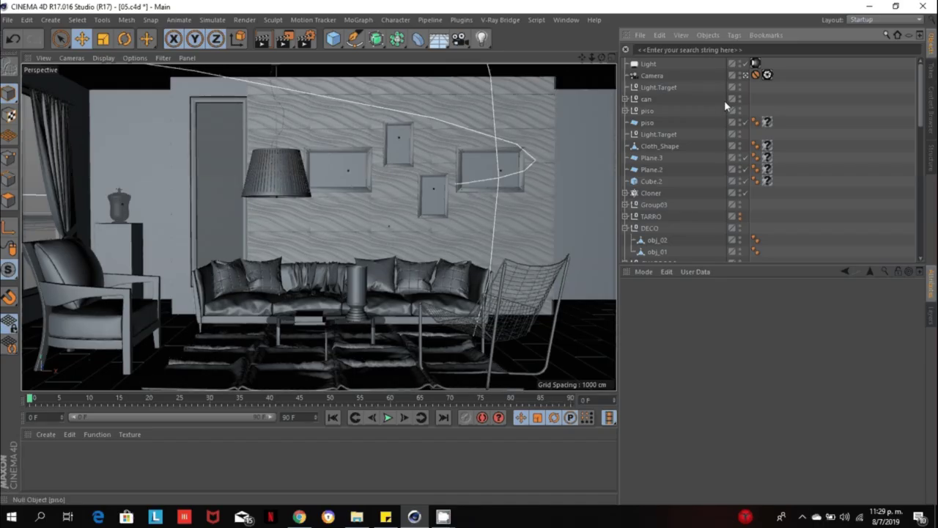
click(792, 76)
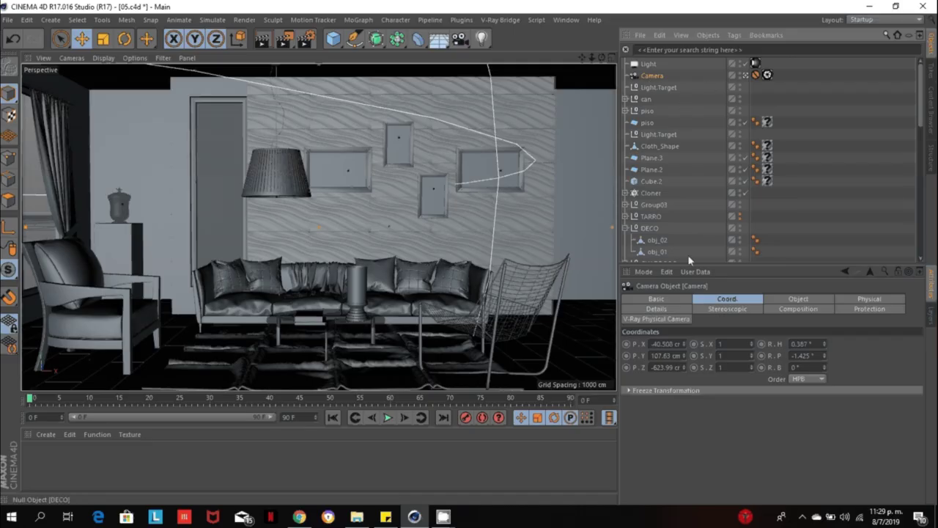
mouse_move(445, 517)
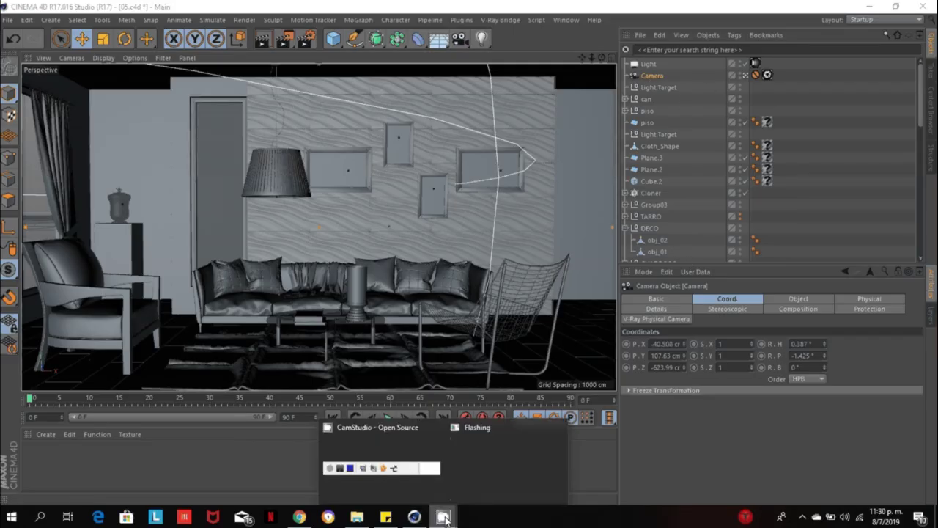